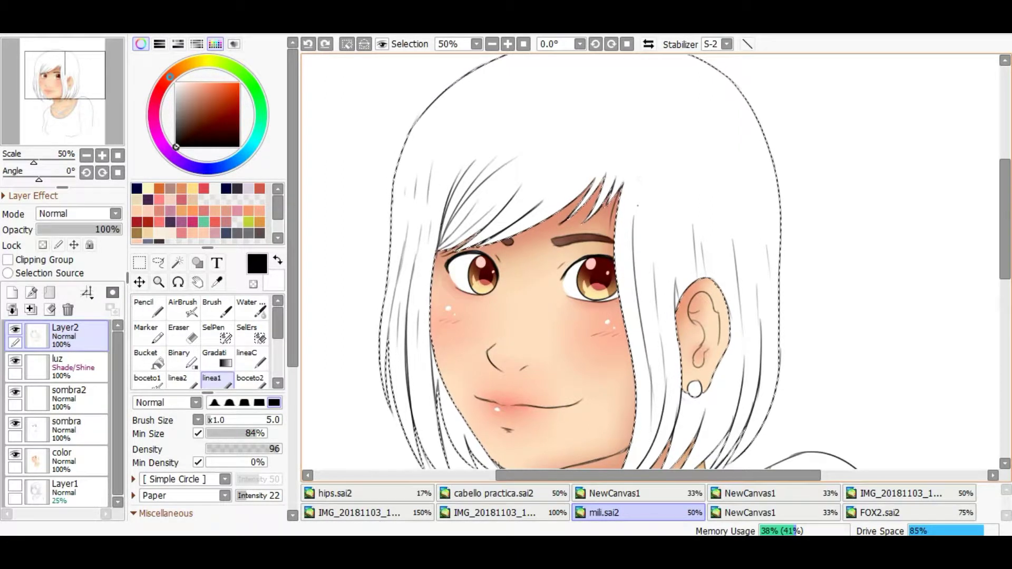
Fill the selected hair area with a light salmon brown on the color layer using the Bucket tool.
scroll(648, 264, up, 3)
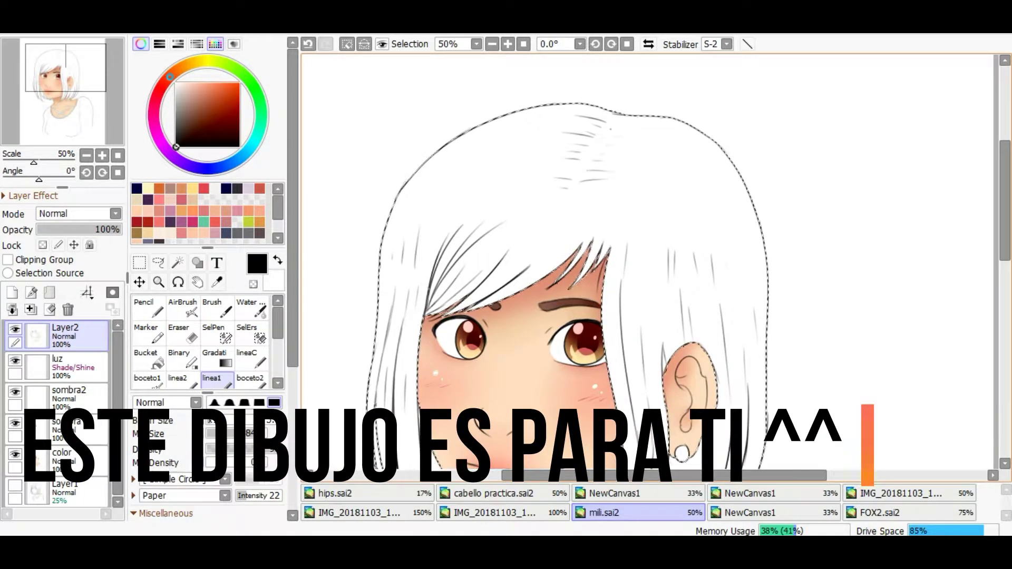
scroll(648, 264, down, 1)
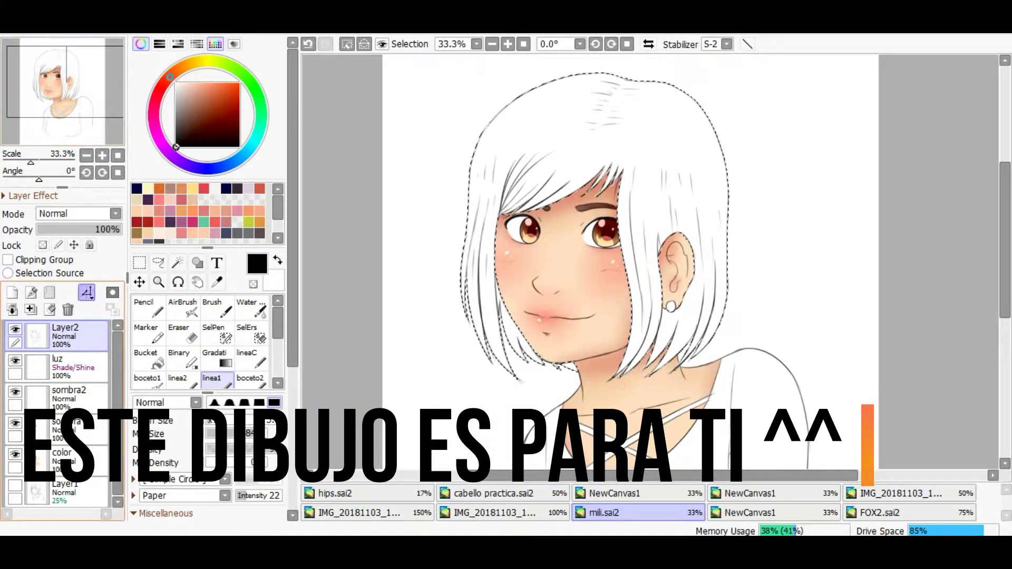
click(63, 459)
click(145, 359)
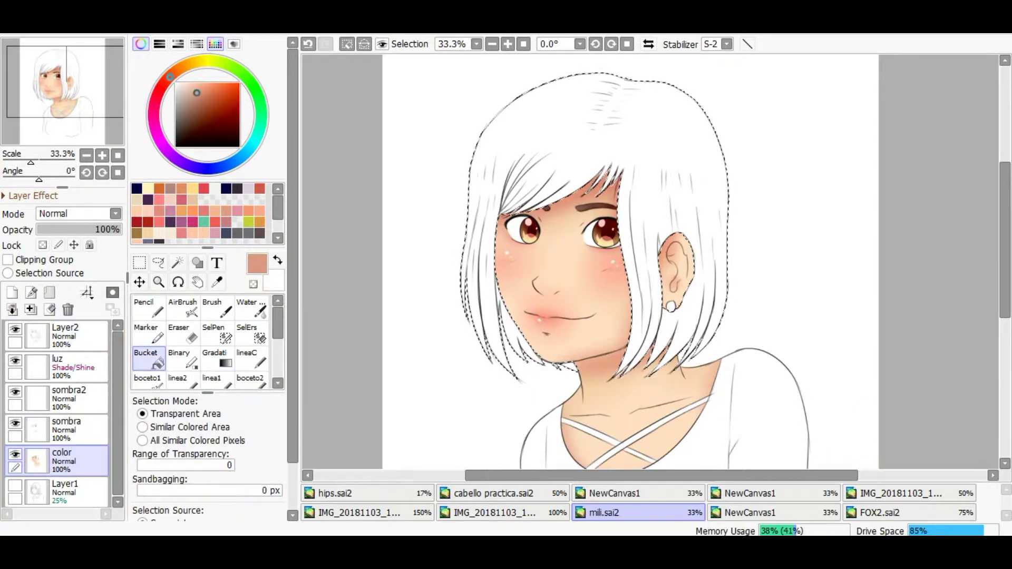
click(580, 132)
scroll(727, 239, up, 1)
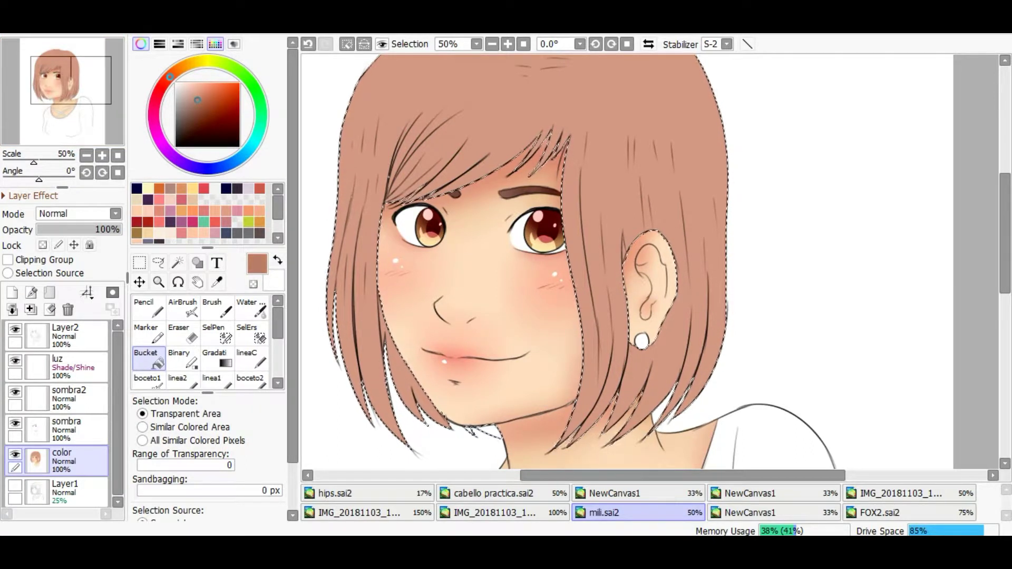
Refill the hair with progressively darker browns, ending on a dark chocolate brown.
click(196, 93)
right_click(214, 232)
click(242, 235)
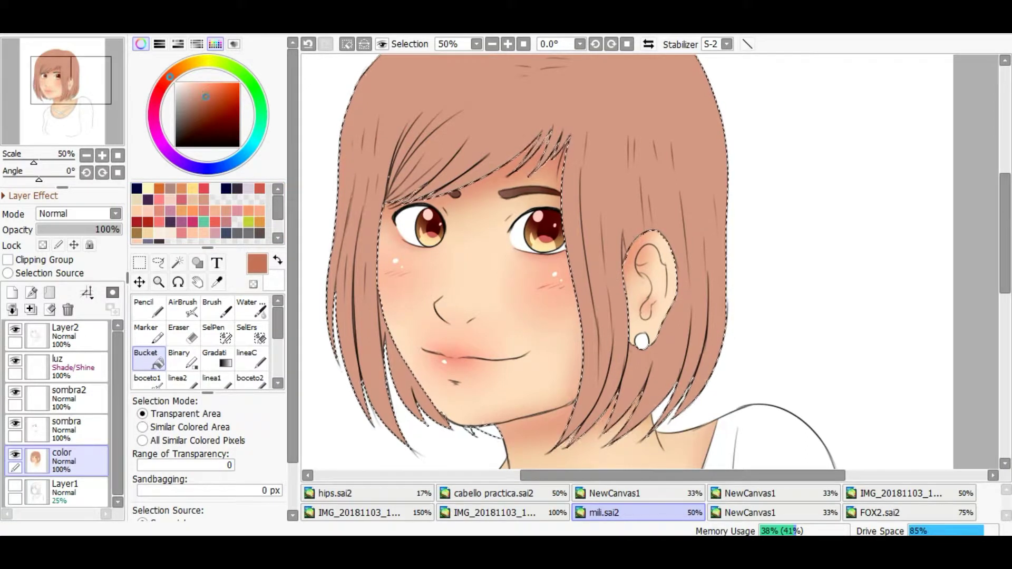
click(197, 103)
click(633, 132)
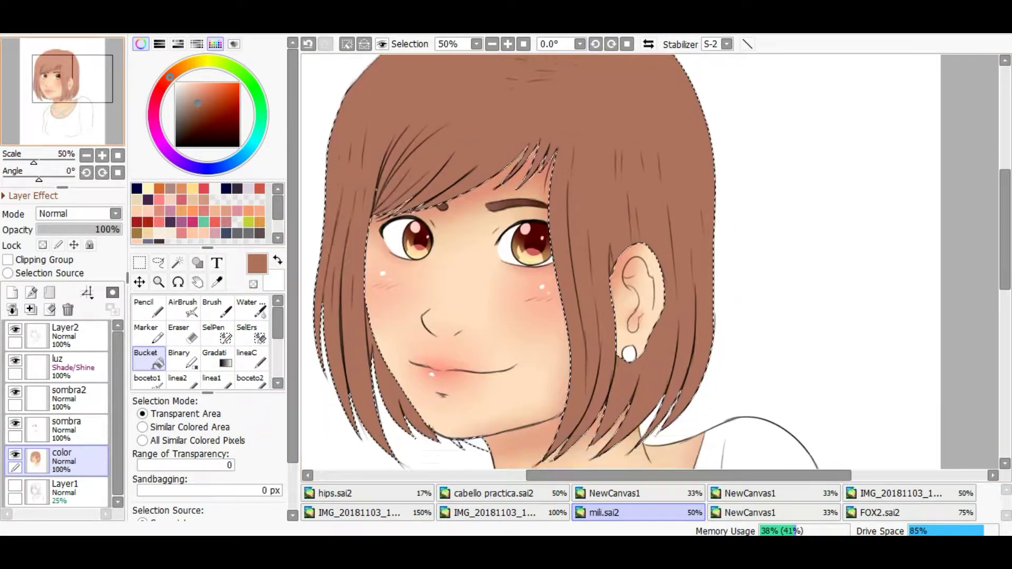
scroll(617, 264, down, 1)
scroll(617, 263, up, 1)
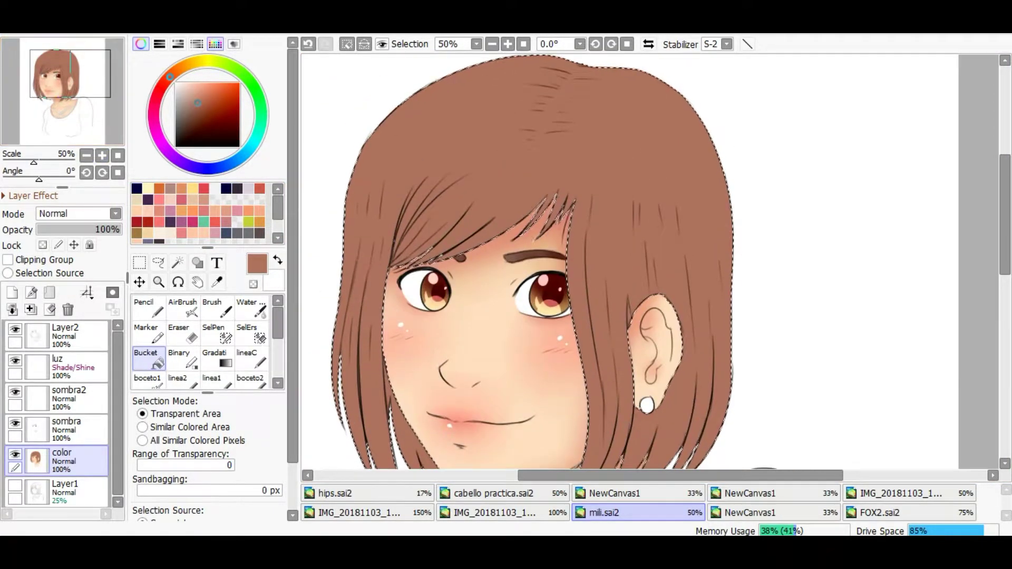
click(632, 132)
scroll(632, 263, down, 1)
scroll(632, 264, up, 1)
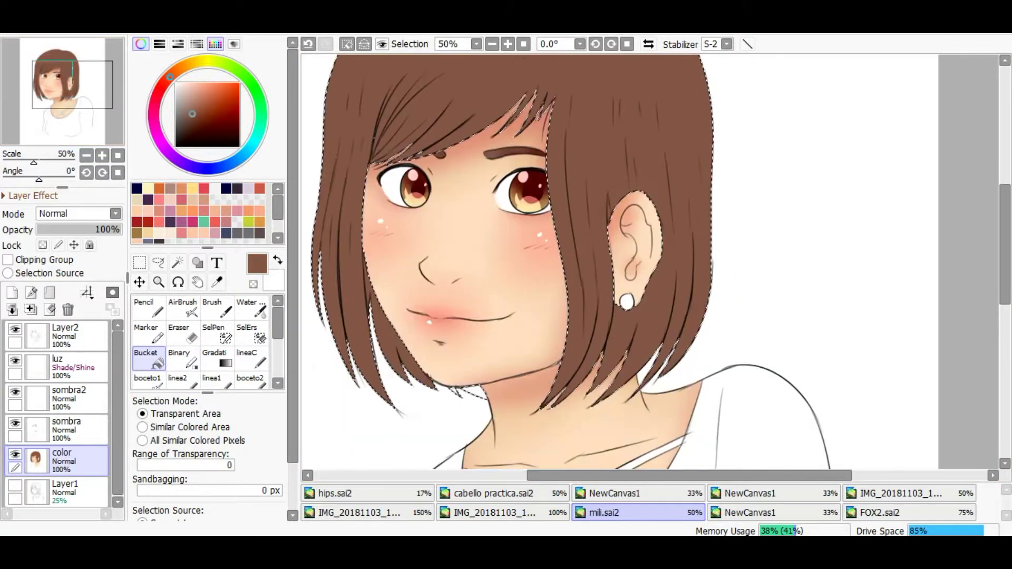
scroll(632, 264, down, 1)
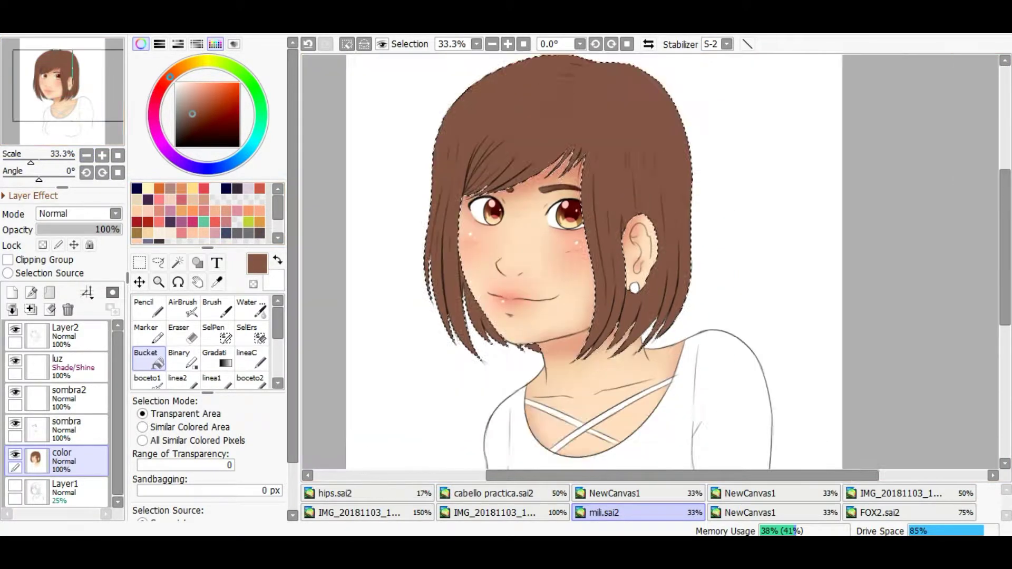
On the sombra2 layer, shade the hair edge beside the ear in dark reddish brown with the paint brush at size 50.
scroll(633, 264, up, 1)
click(69, 430)
click(182, 308)
alt+click(678, 448)
scroll(554, 126, down, 1)
click(69, 397)
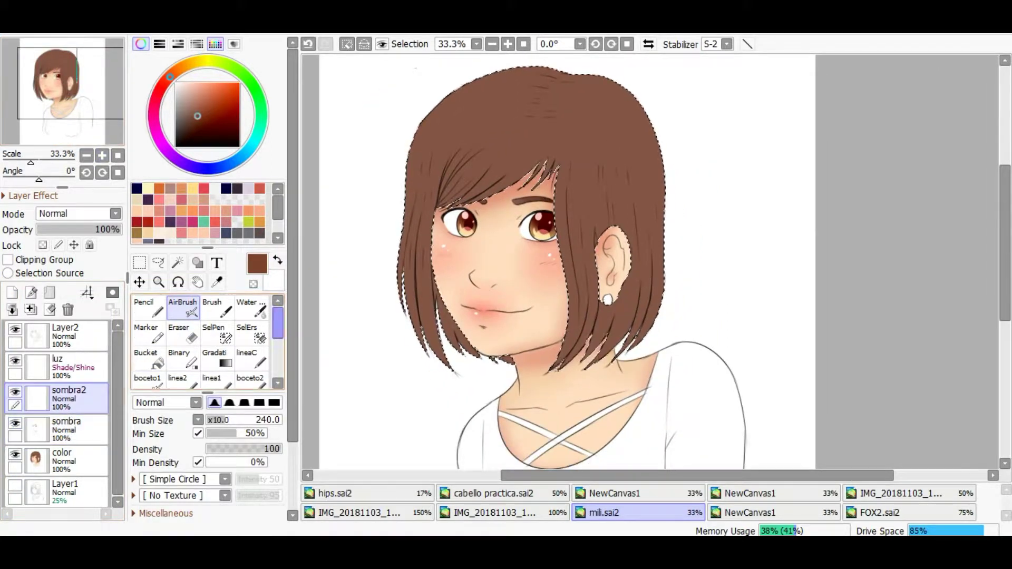
scroll(206, 342, down, 2)
click(183, 369)
scroll(494, 193, up, 1)
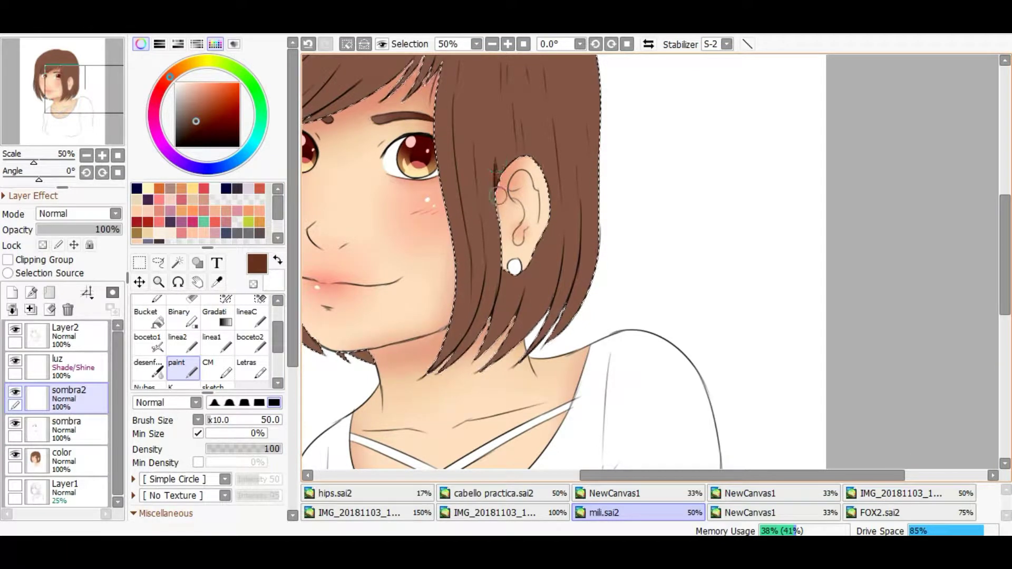
Paint dark reddish-brown shadows on the hair strands below the earring.
scroll(493, 166, up, 2)
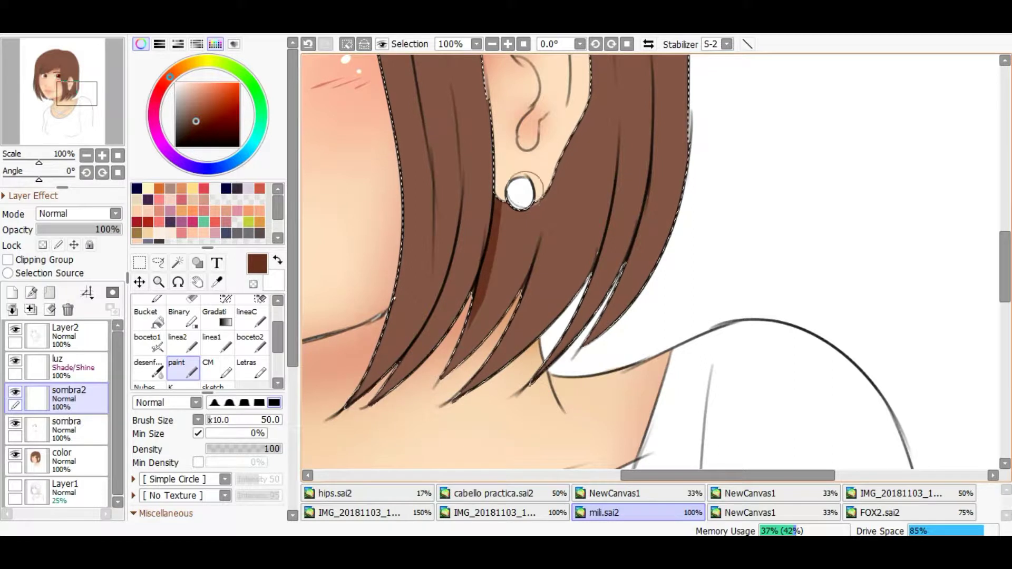
scroll(516, 214, down, 2)
scroll(515, 214, up, 2)
scroll(516, 214, down, 2)
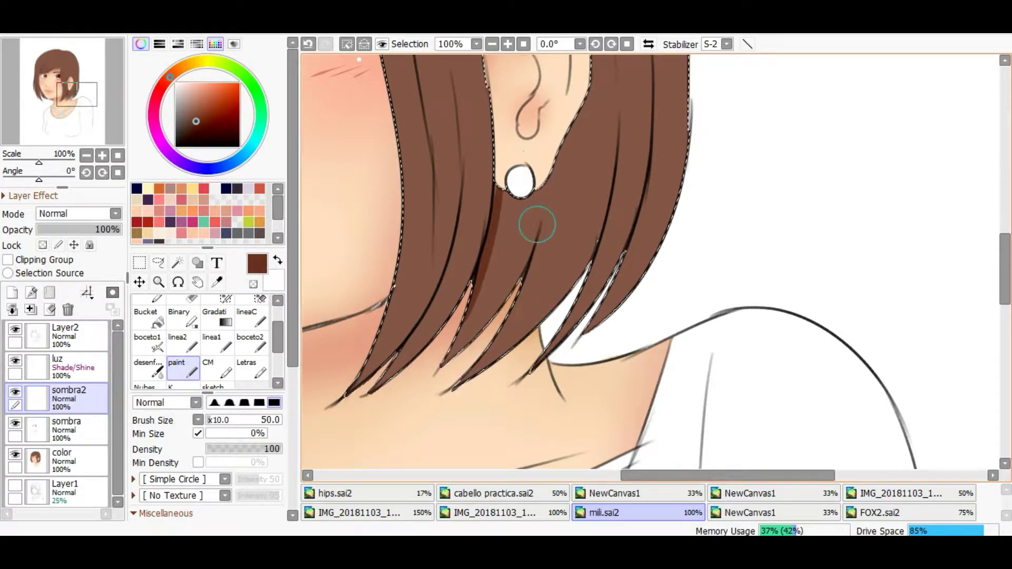
Try to paint a dark shadow along the upper strands of the fringe.
scroll(480, 169, up, 5)
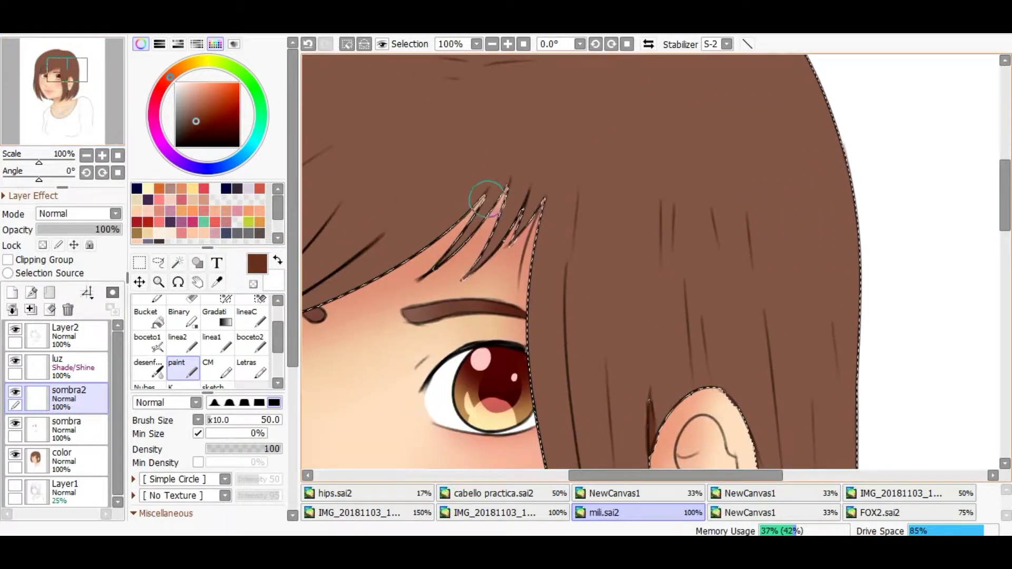
scroll(503, 200, left, 4)
scroll(474, 184, down, 2)
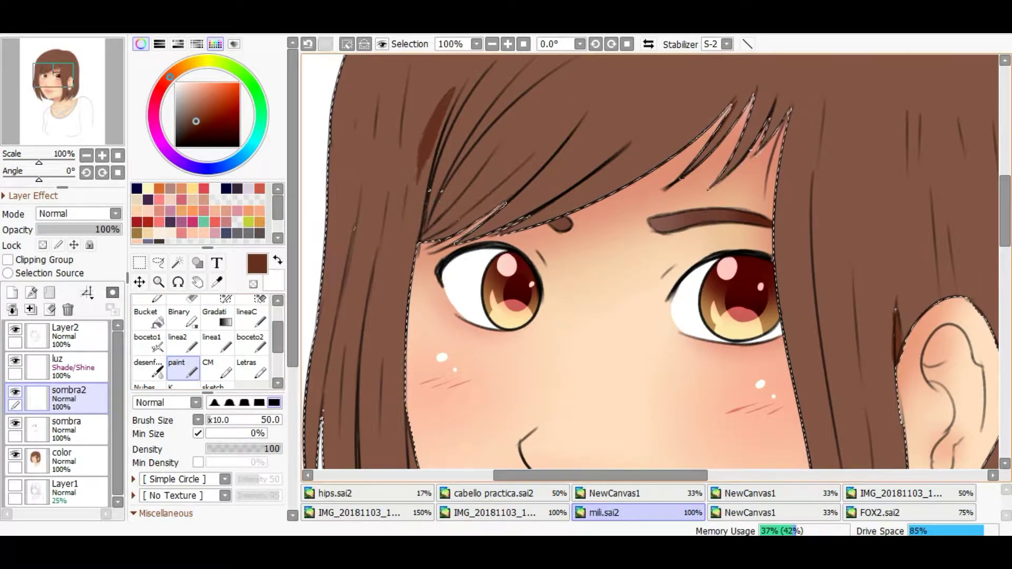
drag(466, 91, 443, 136)
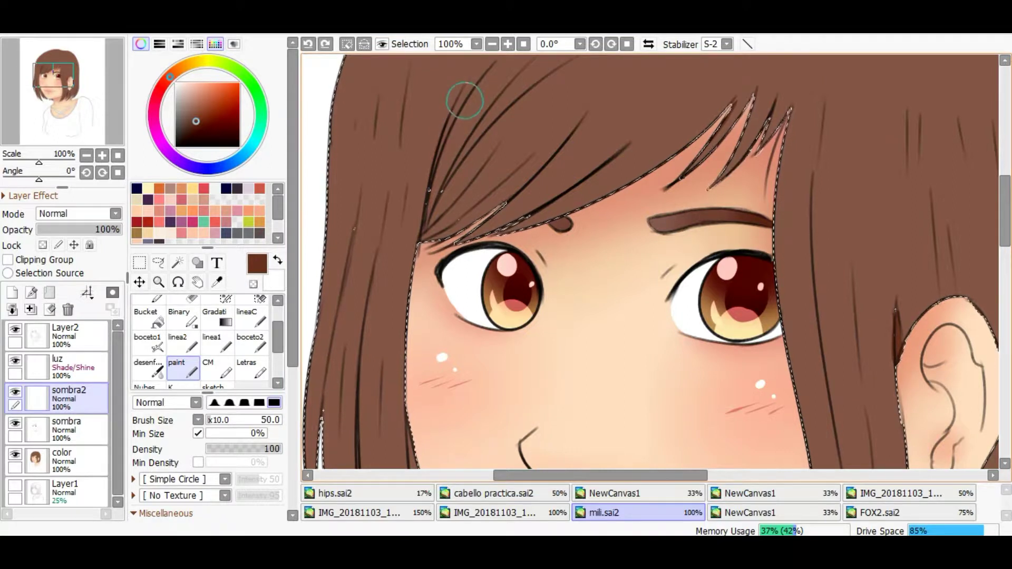
Reduce the brush size to 40 and shade between the converging fringe strands in dark reddish brown.
scroll(452, 134, down, 2)
key(bracketright)
key(bracketright)
key(bracketleft)
key(bracketleft)
key(bracketleft)
key(bracketleft)
key(bracketleft)
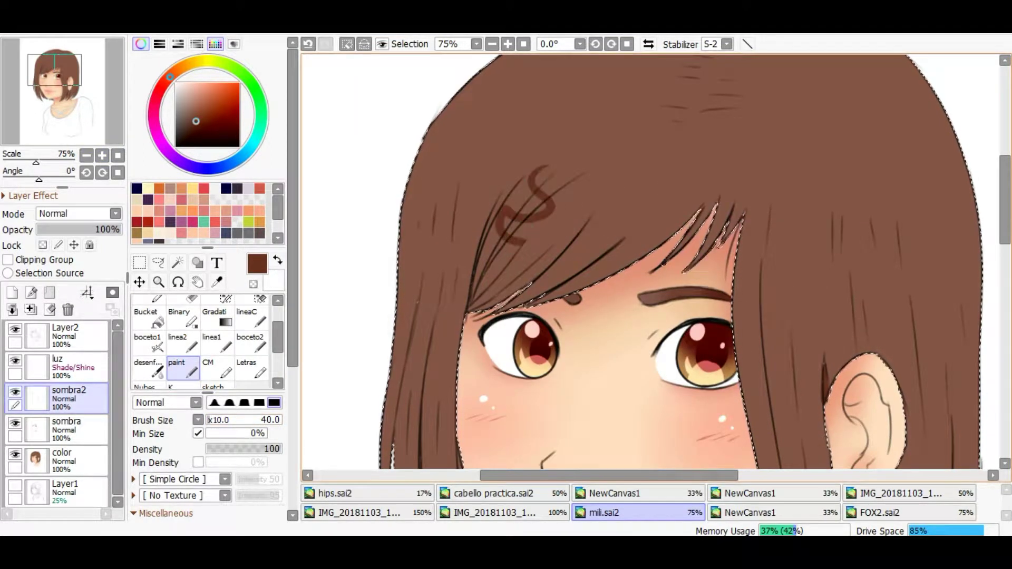
drag(504, 203, 476, 250)
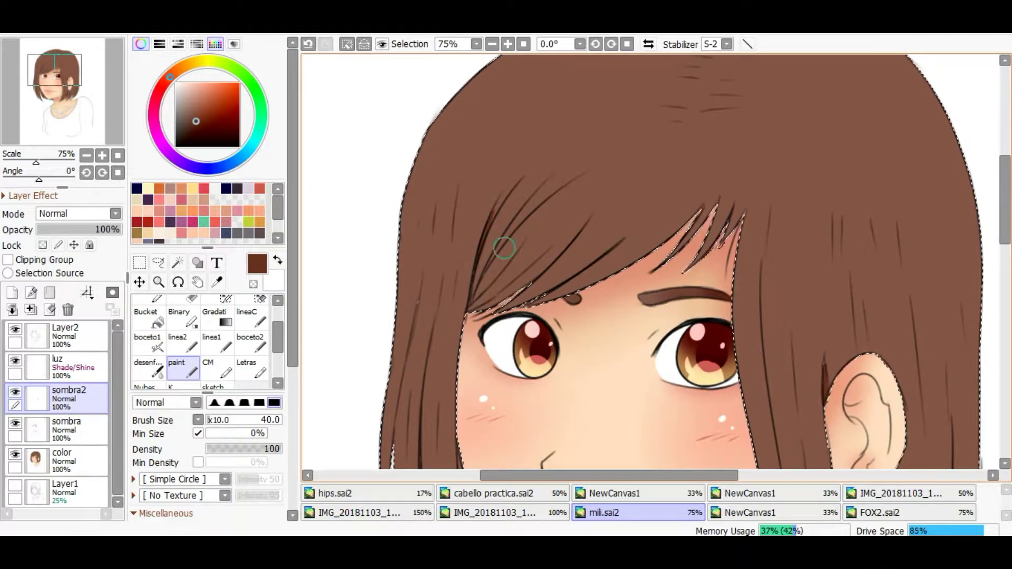
mouse_move(510, 226)
mouse_down()
mouse_move(490, 292)
mouse_move(457, 203)
mouse_up()
Shade the inner lock beneath the jaw and the outer strands beside the cheek in dark reddish brown.
scroll(490, 292, down, 5)
key(ctrl+z)
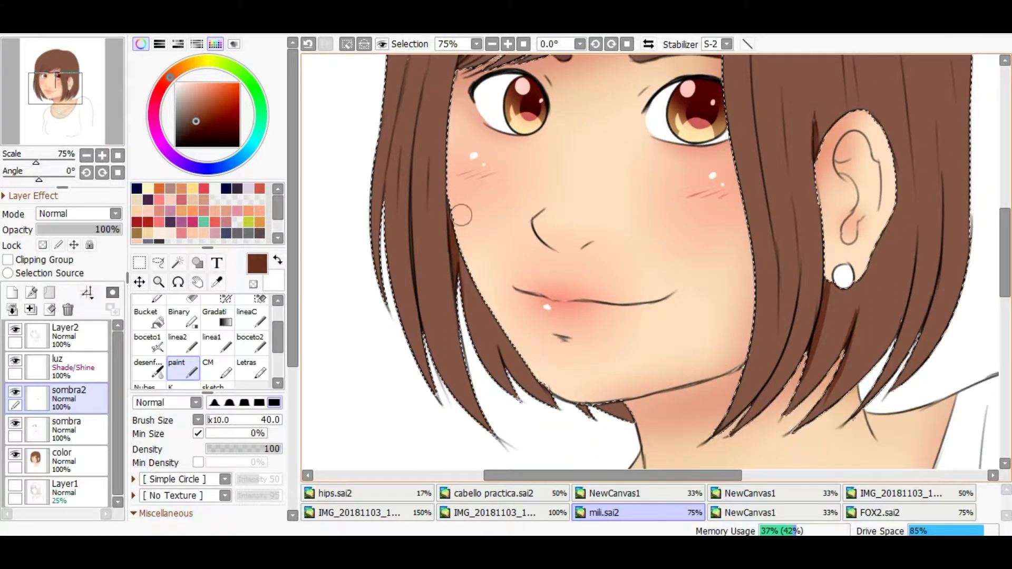
drag(469, 261, 477, 315)
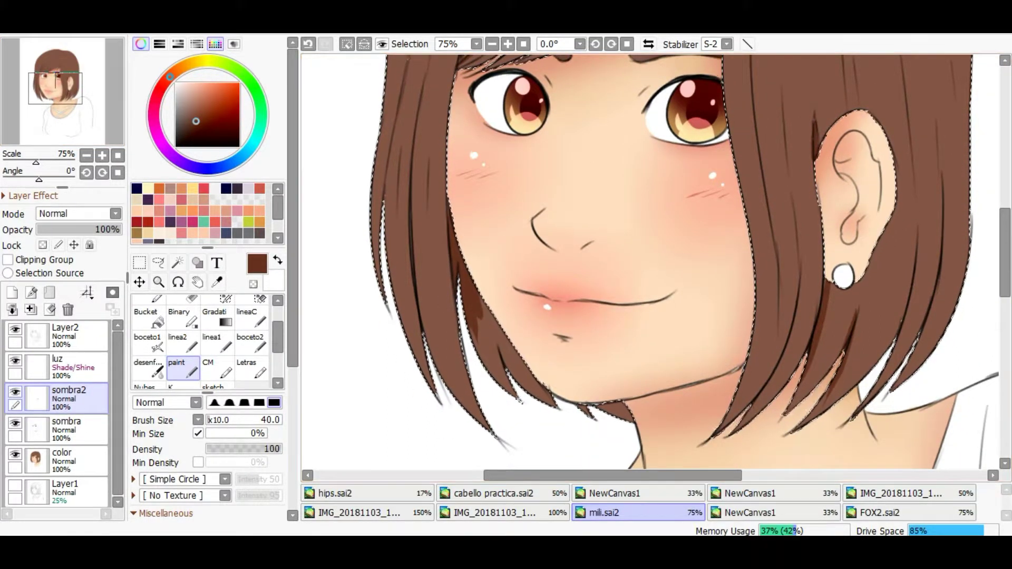
key(ctrl+z)
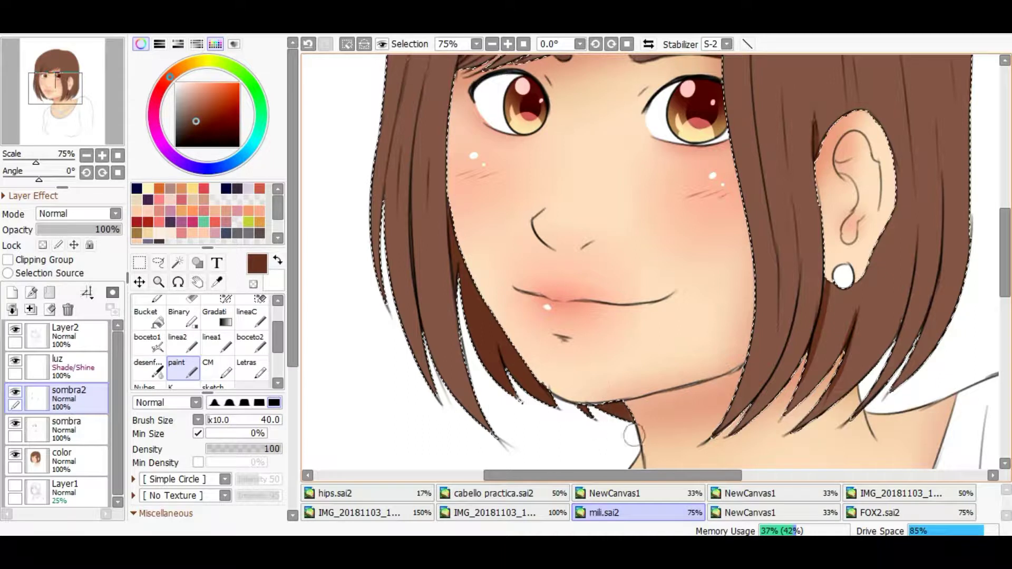
drag(522, 401, 560, 411)
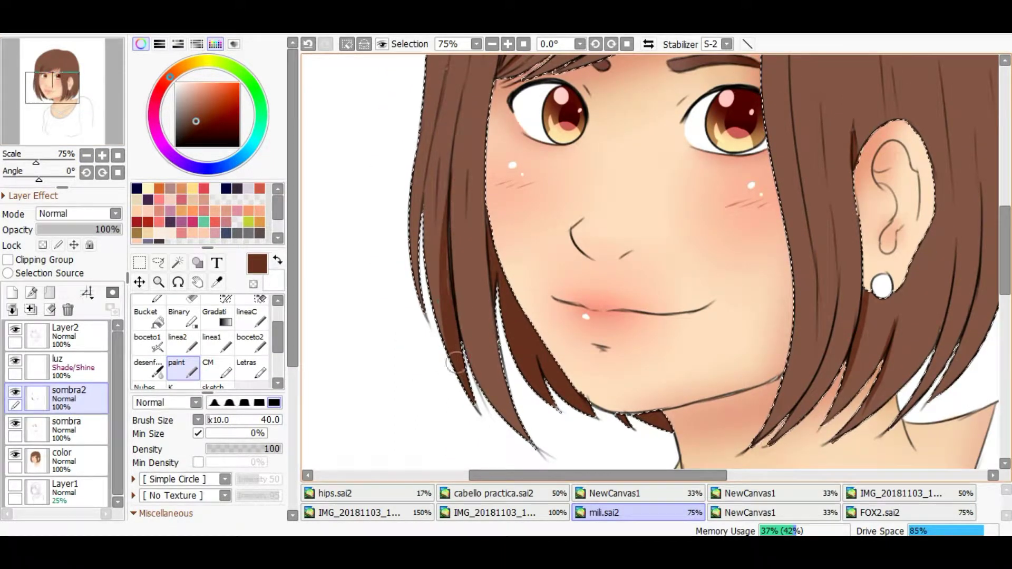
scroll(450, 309, down, 1)
drag(453, 232, 498, 285)
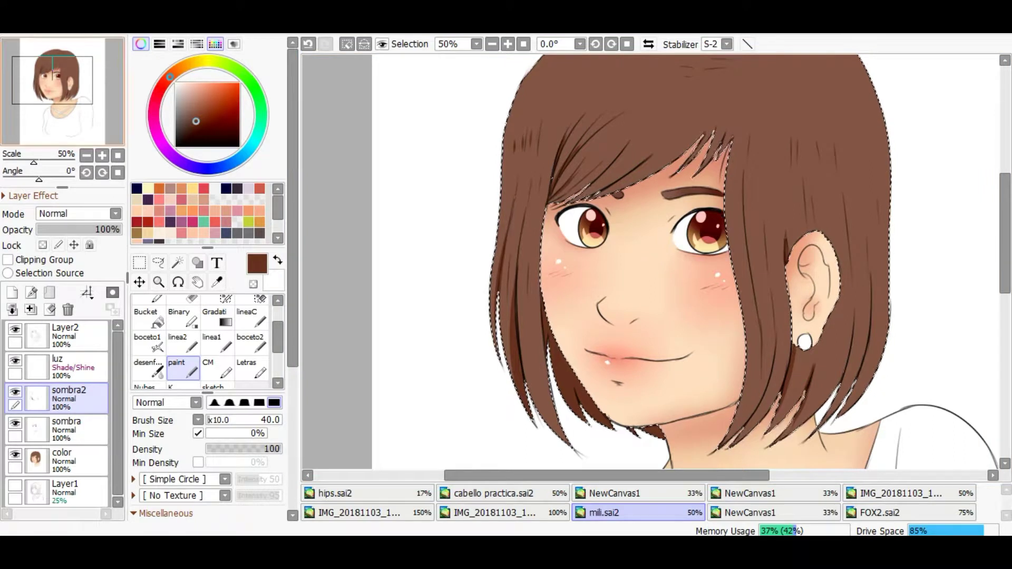
Paint short dark shadow streaks on the hair above the ear and along the parting at the crown.
scroll(516, 100, down, 1)
scroll(553, 237, up, 2)
drag(645, 420, 554, 125)
drag(401, 68, 360, 324)
mouse_move(354, 102)
mouse_down()
mouse_move(391, 158)
mouse_move(529, 174)
mouse_move(579, 160)
mouse_up()
scroll(579, 160, down, 1)
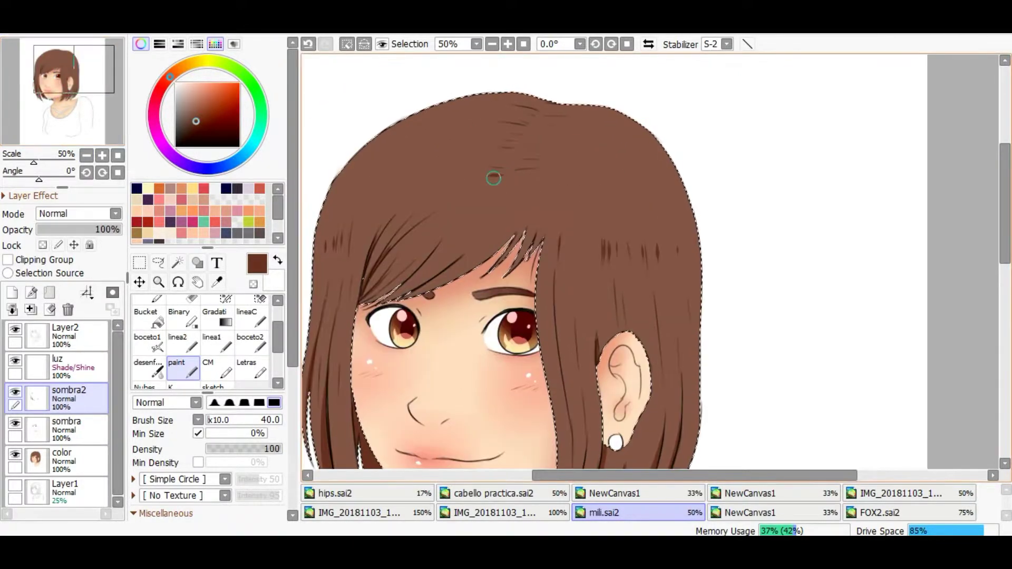
mouse_move(501, 154)
mouse_down()
mouse_move(521, 140)
mouse_move(508, 142)
mouse_move(526, 163)
mouse_move(603, 42)
mouse_up()
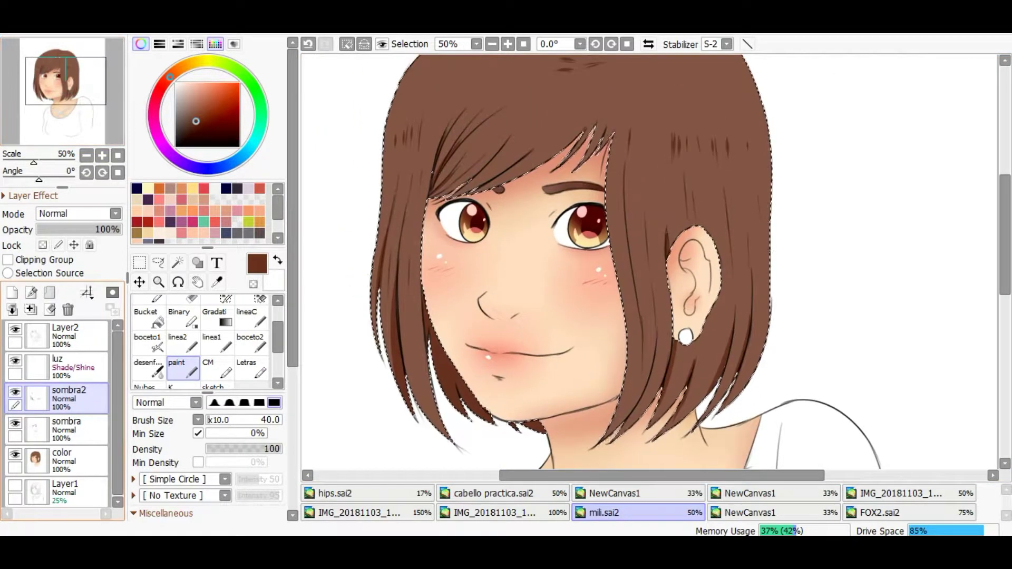
On the sombra layer, airbrush soft very dark brown shading over the hair's lower ends and crown at brush size 730.
click(67, 425)
key(v)
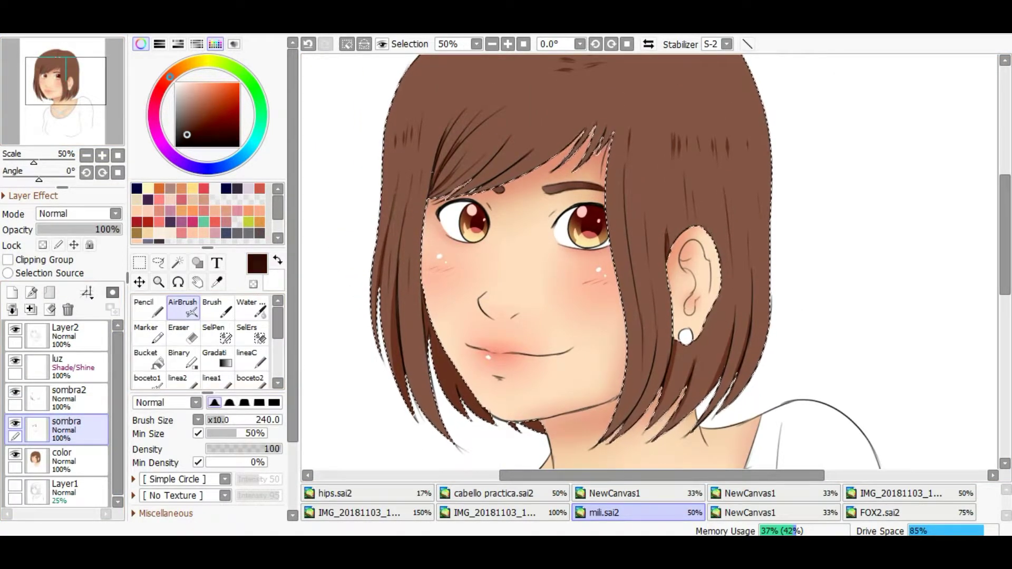
key(minus)
drag(649, 261, 646, 262)
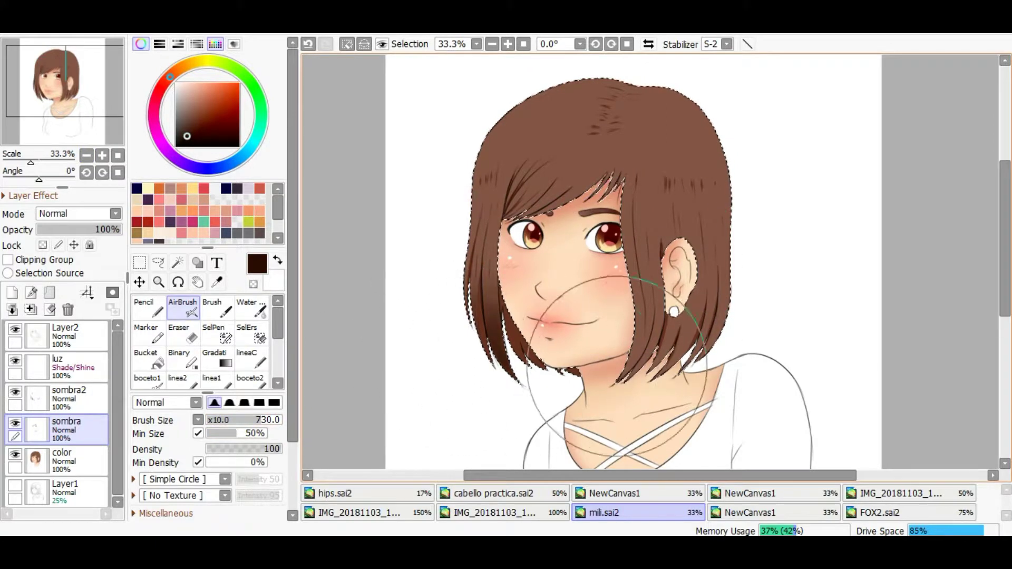
drag(424, 323, 566, 358)
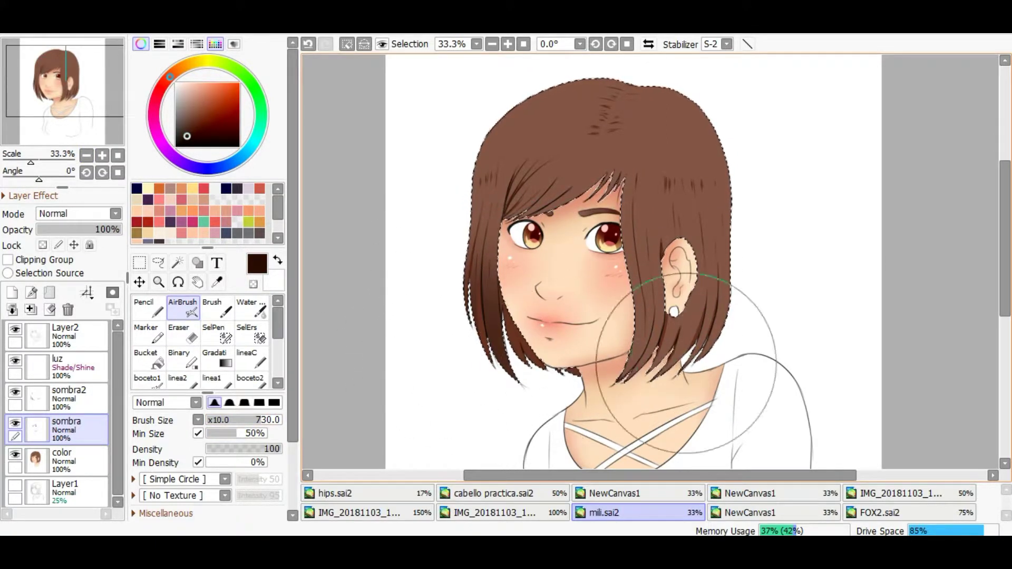
drag(729, 289, 638, 258)
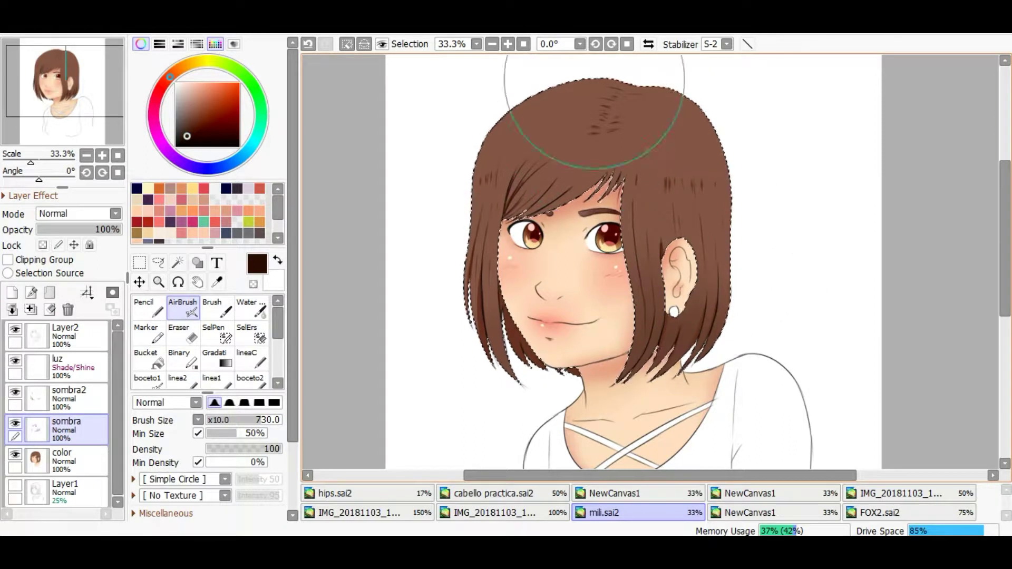
drag(628, 94, 629, 96)
key(ctrl+z)
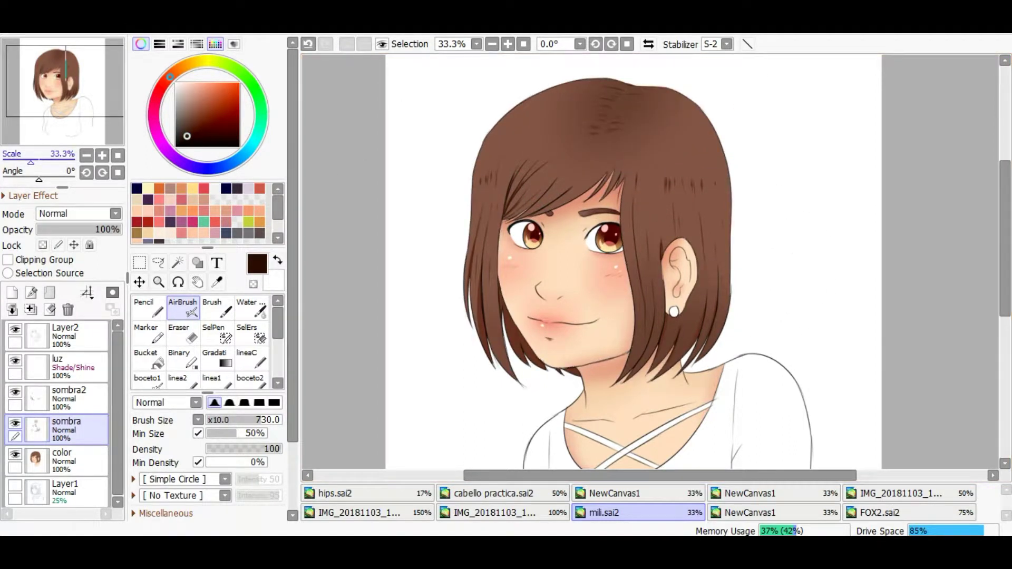
Try pale pinkish highlight strokes on the fringe and side hair on the luz layer with the linea2 brush at size 28.
scroll(649, 261, up, 2)
click(79, 366)
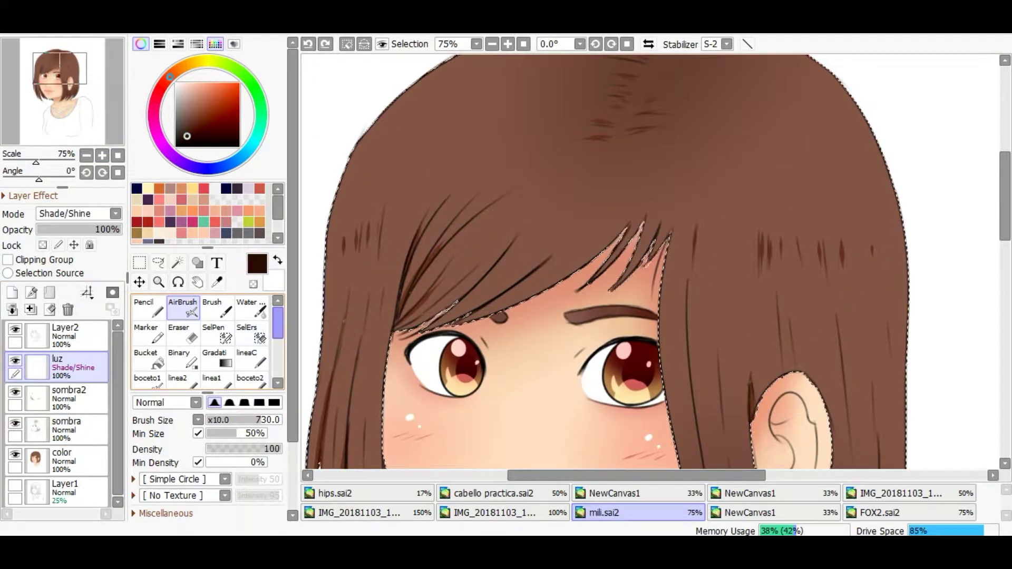
scroll(211, 343, down, 1)
click(179, 359)
drag(356, 200, 505, 174)
scroll(504, 174, down, 1)
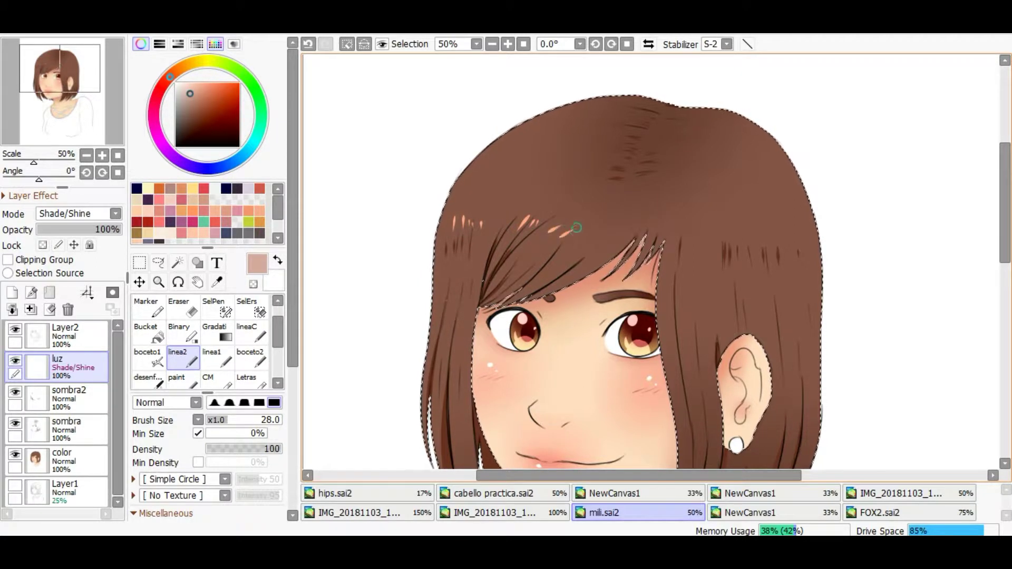
Undo the trial hair highlights and repaint them as short, slanted streaks across the fringe.
key(ctrl+z)
scroll(703, 233, down, 1)
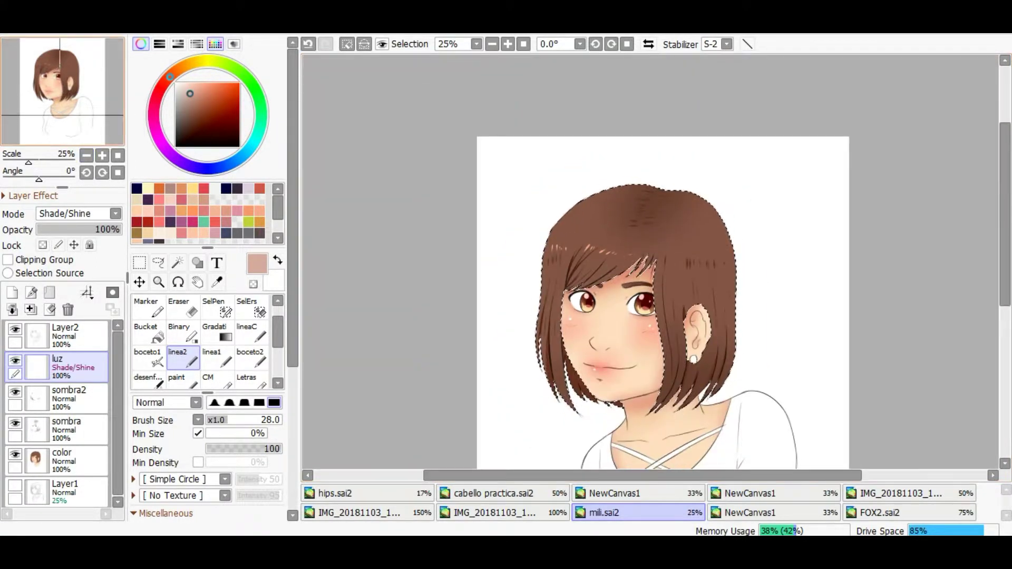
scroll(703, 233, up, 1)
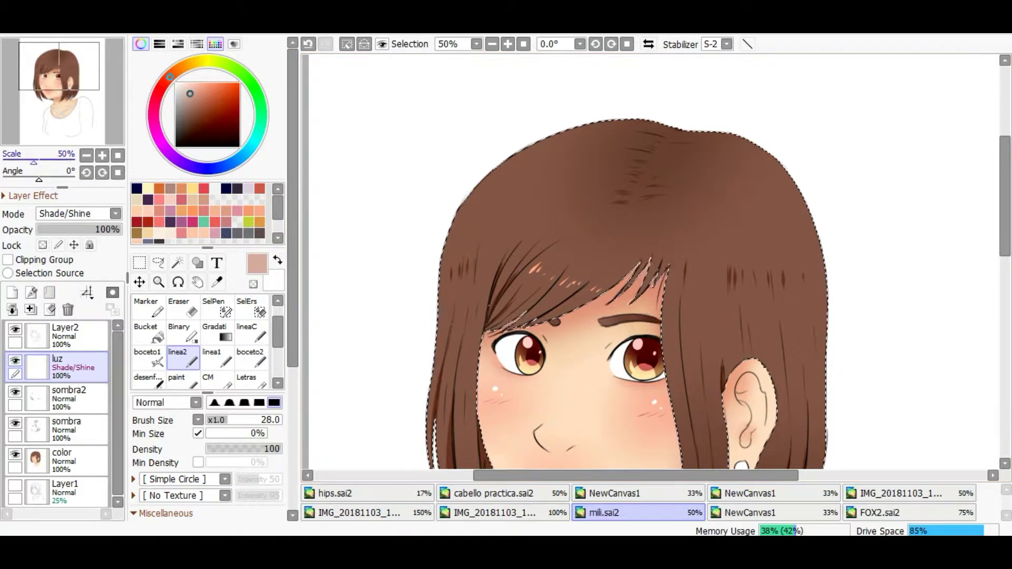
scroll(589, 287, down, 2)
scroll(589, 287, up, 4)
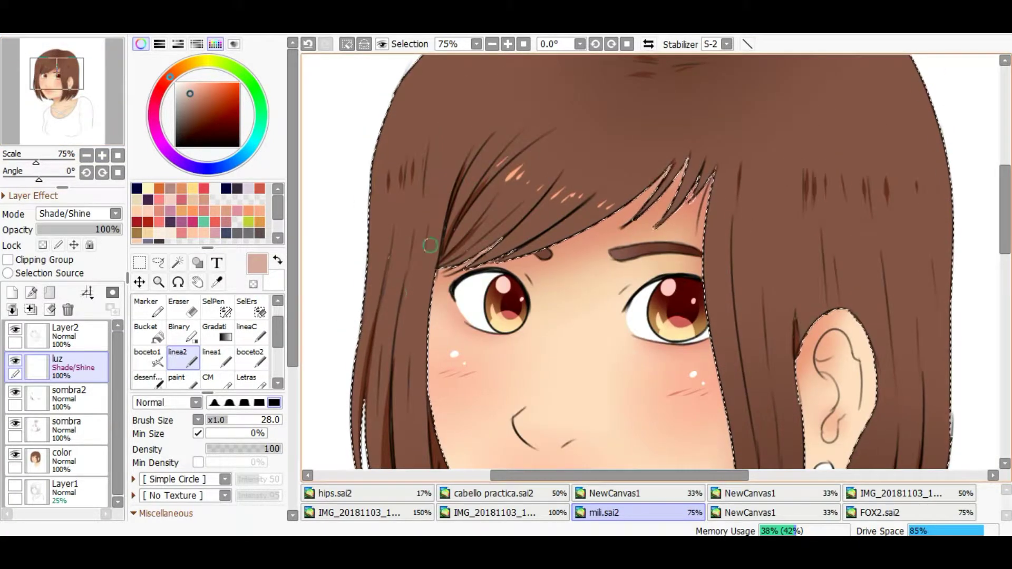
Paint a row of short vertical highlight streaks across the side hair beside the face and above the ear.
drag(710, 279, 709, 270)
drag(723, 277, 747, 268)
mouse_move(778, 274)
mouse_down()
mouse_move(804, 266)
mouse_move(830, 254)
mouse_move(849, 269)
mouse_move(890, 258)
mouse_move(854, 251)
mouse_up()
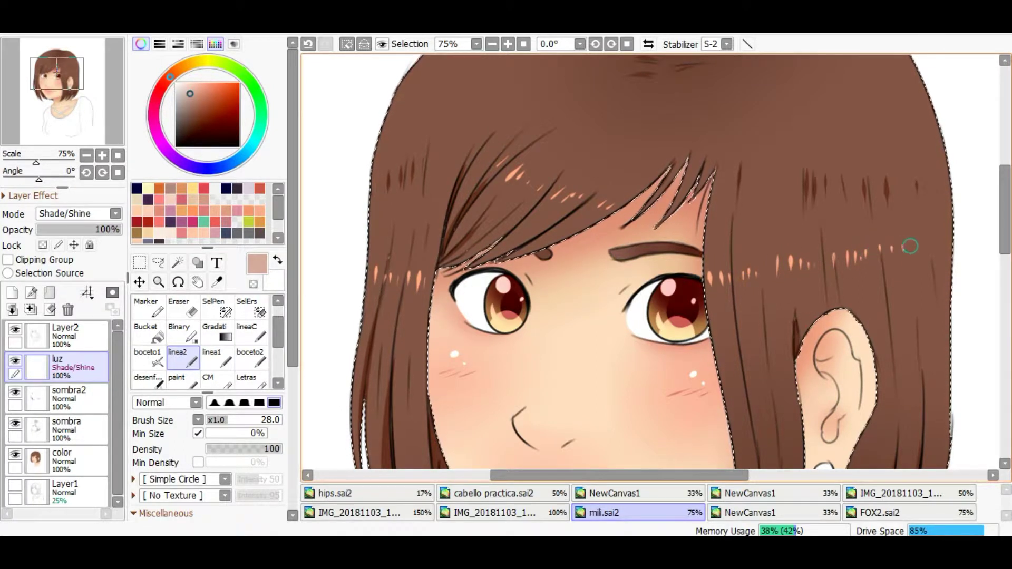
scroll(898, 244, down, 5)
scroll(650, 261, up, 3)
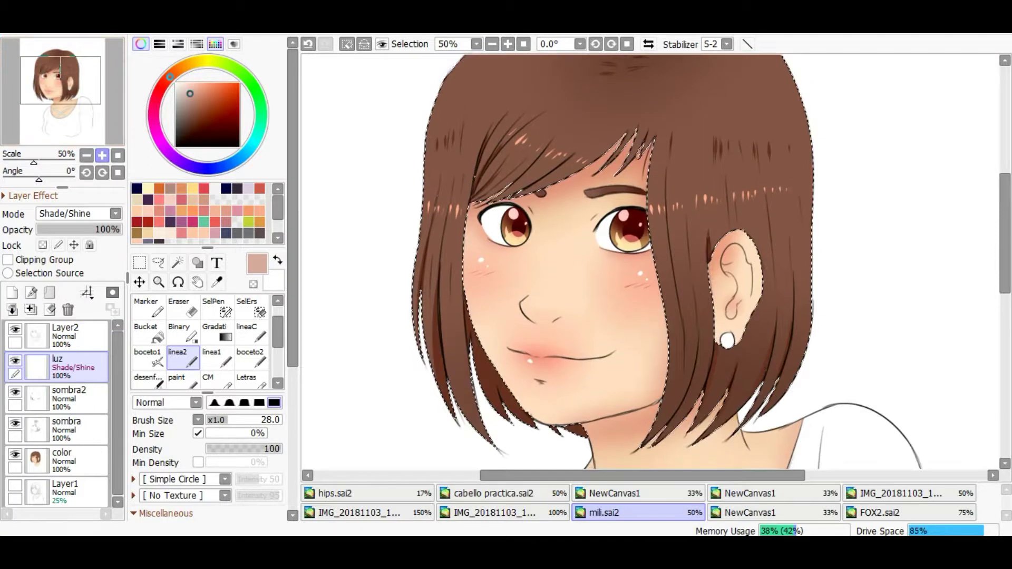
Airbrush a soft glow over the hair highlights on the luz layer at brush size 400, then clear the selection.
key(b)
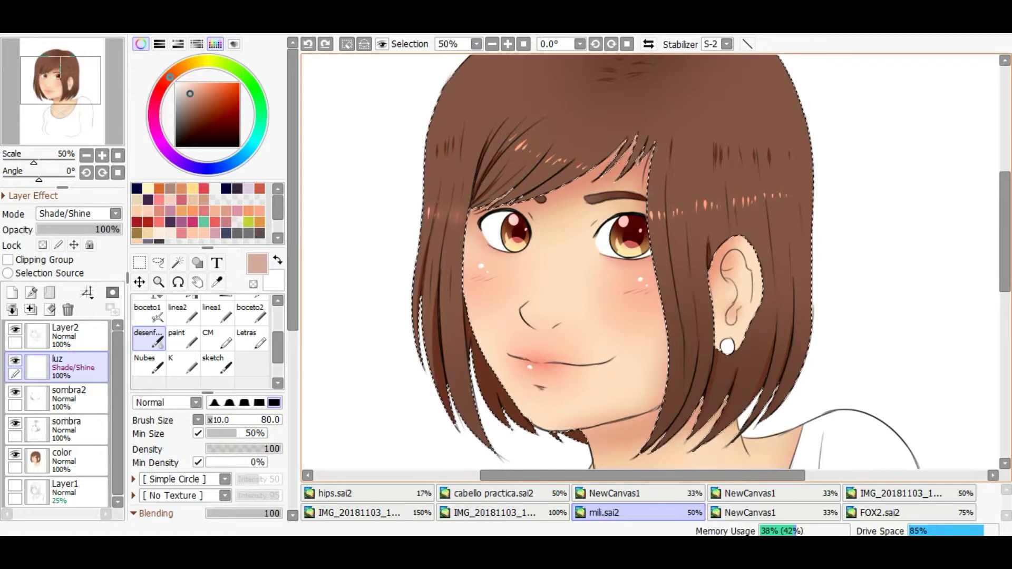
key(v)
key(bracketleft)
key(bracketleft)
drag(559, 174, 586, 176)
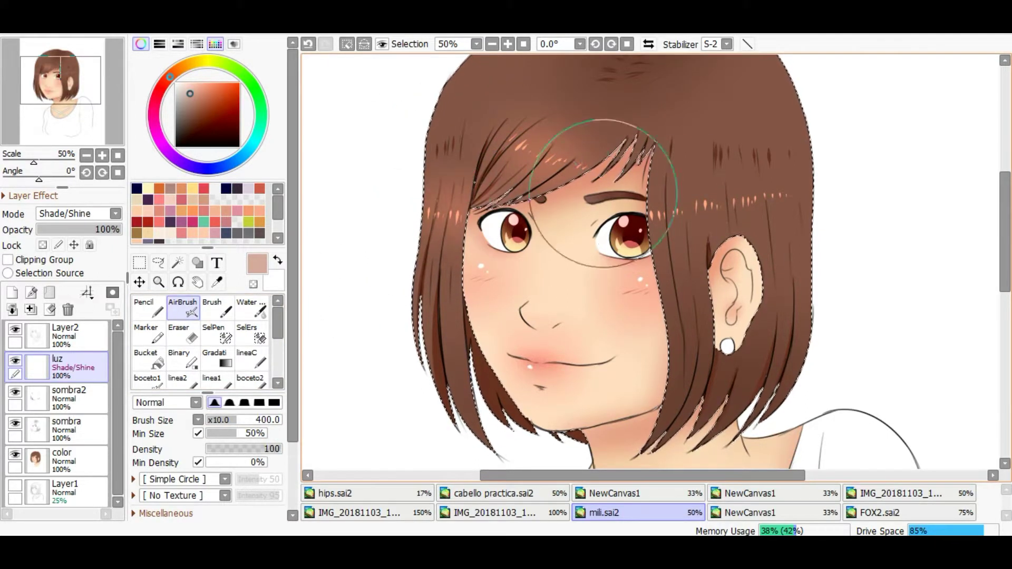
key(ctrl+z)
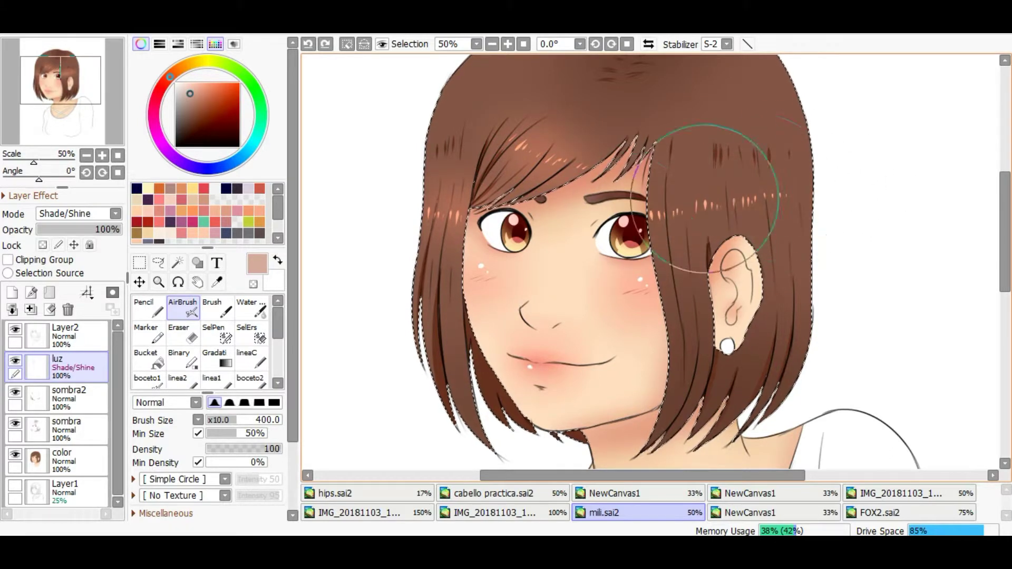
key(ctrl+d)
key(minus)
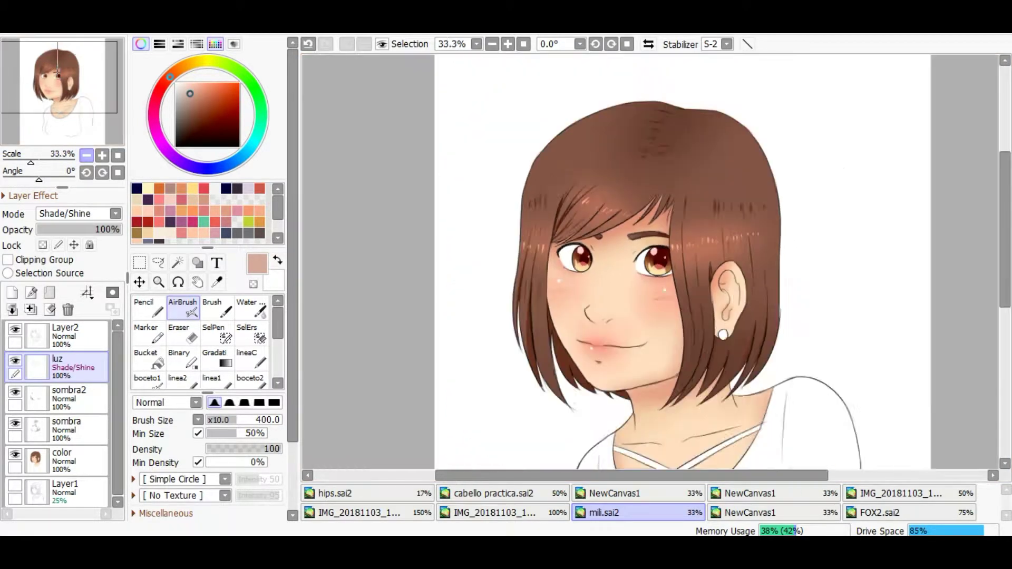
Select the whites of both eyes from the Layer2 line art and fill them with off-white on the color layer.
scroll(650, 261, down, 5)
click(64, 335)
key(w)
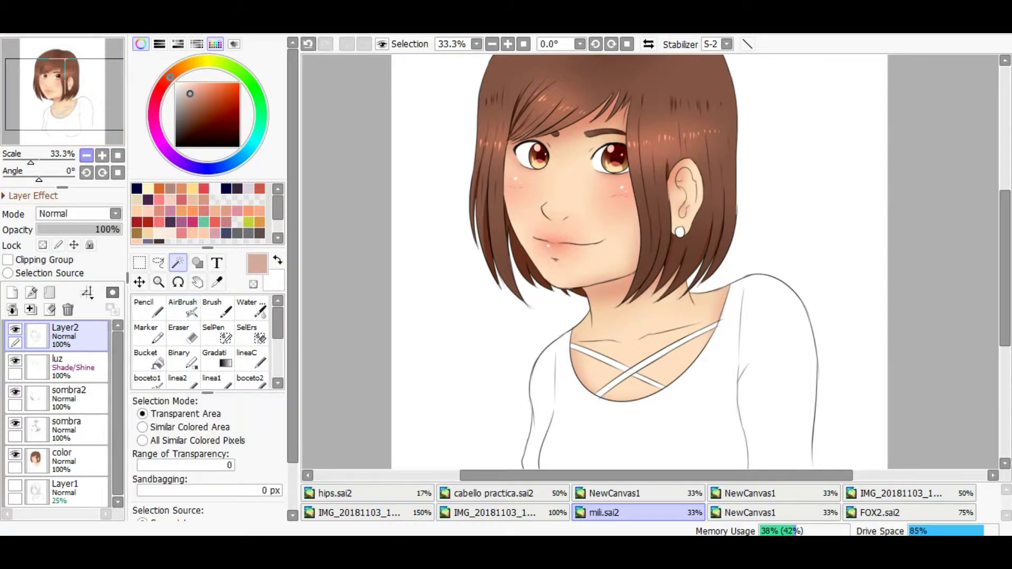
scroll(564, 134, up, 3)
click(63, 461)
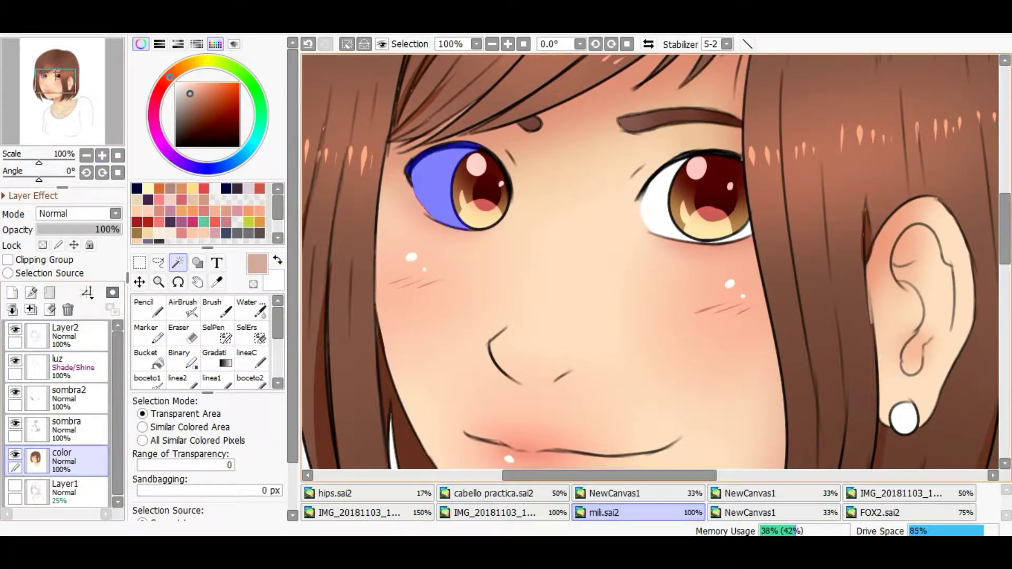
key(e)
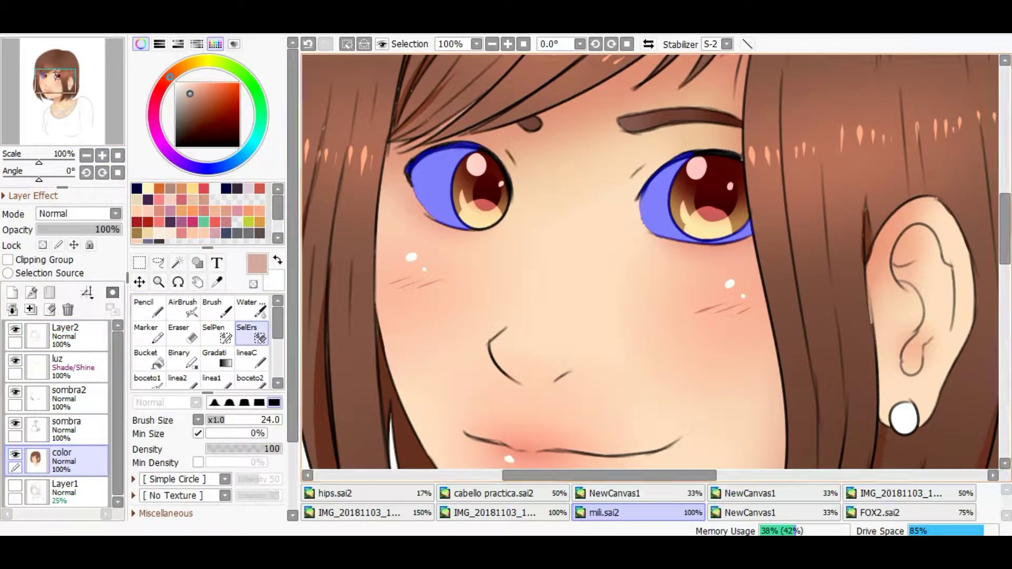
key(g)
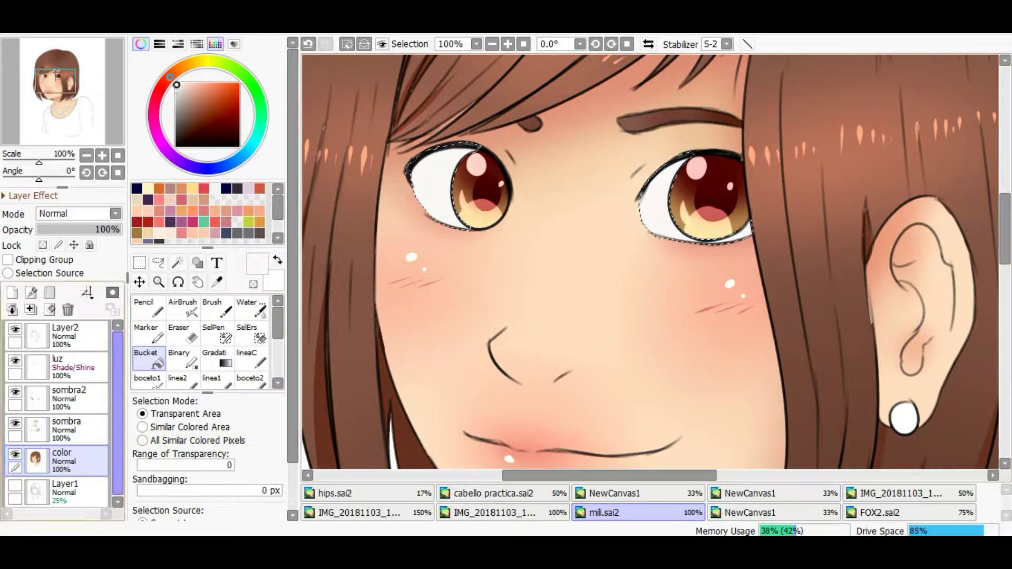
On the sombra2 layer, paint a muted pinkish-grey shadow under the upper eyelids with the paint brush at size 40.
key(v)
click(79, 429)
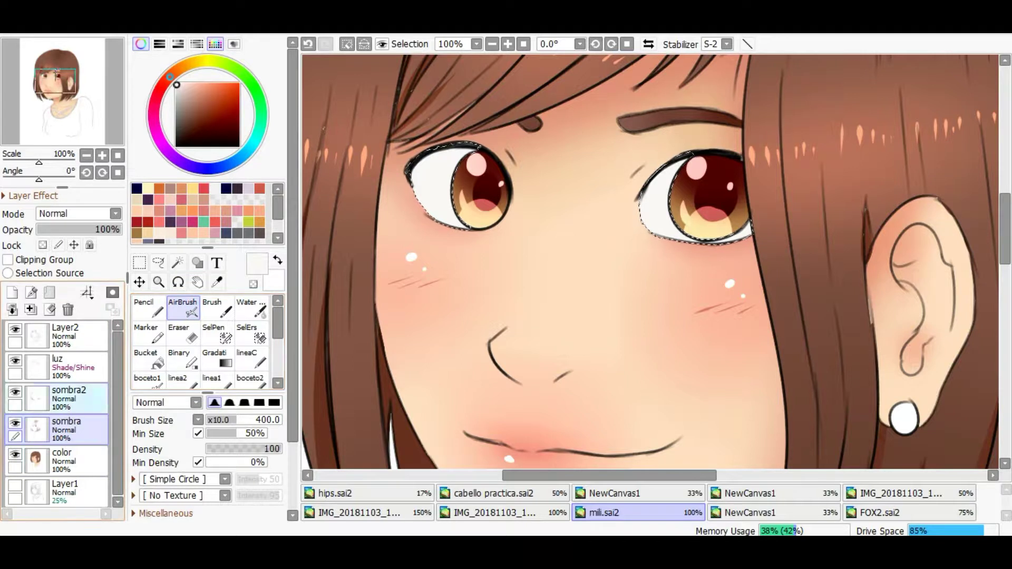
click(79, 398)
key(b)
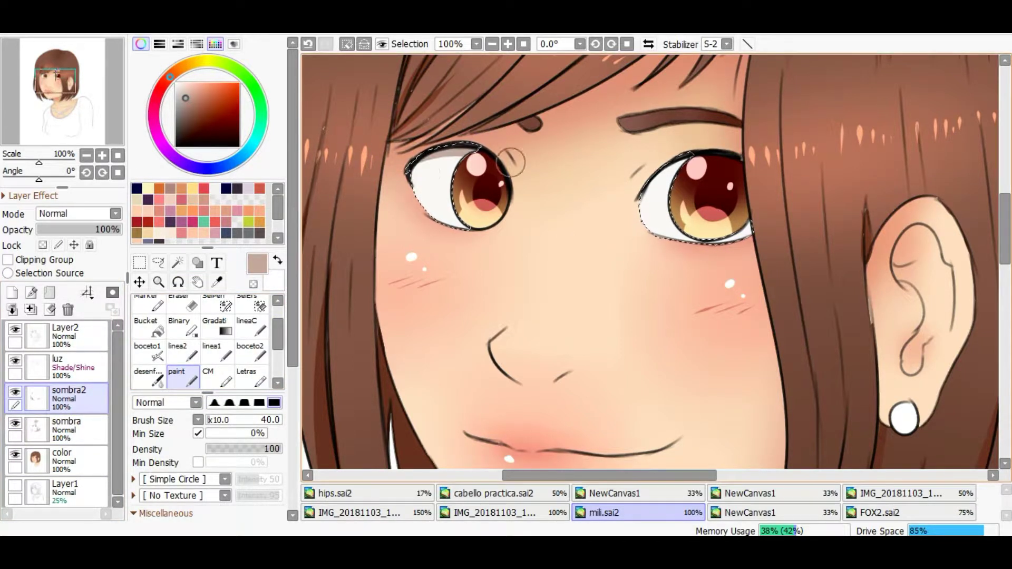
On the sombra layer, airbrush soft brownish shading over the eye whites at brush size 130 and clear the selection.
click(79, 429)
key(v)
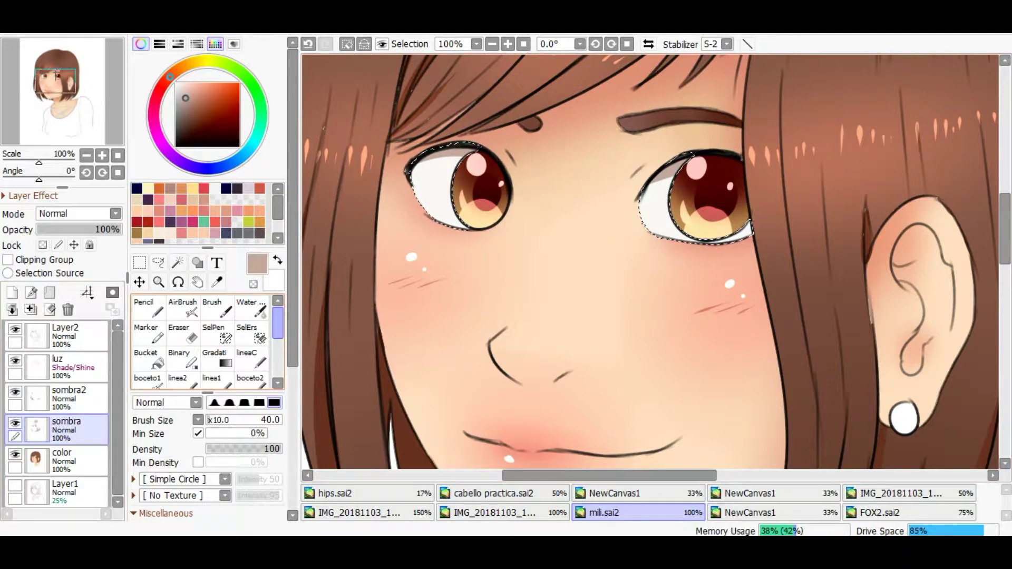
key(ctrl+z)
key(bracketleft)
key(bracketleft)
key(bracketleft)
key(bracketleft)
key(bracketleft)
key(bracketleft)
alt+click(640, 122)
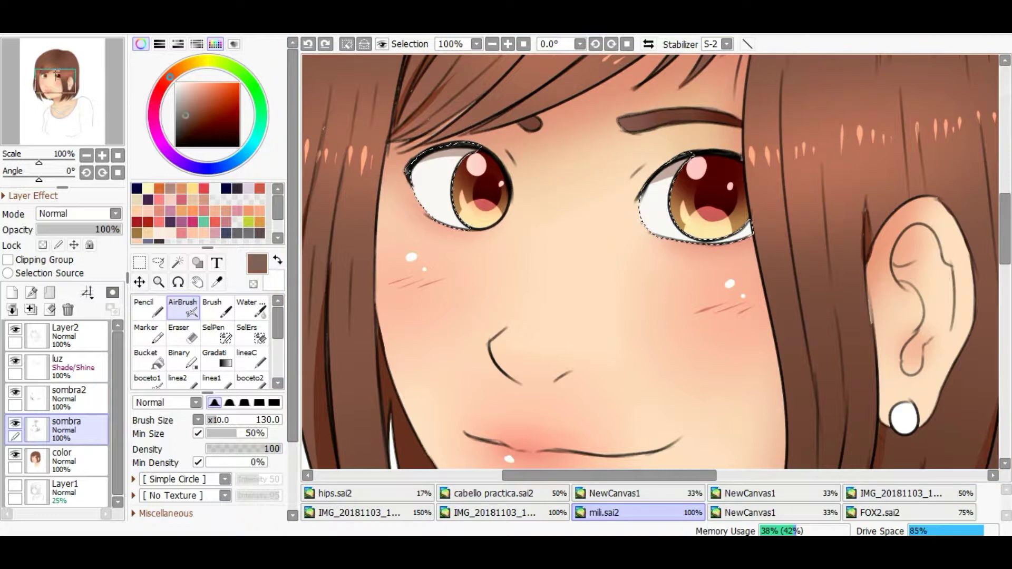
alt+click(535, 147)
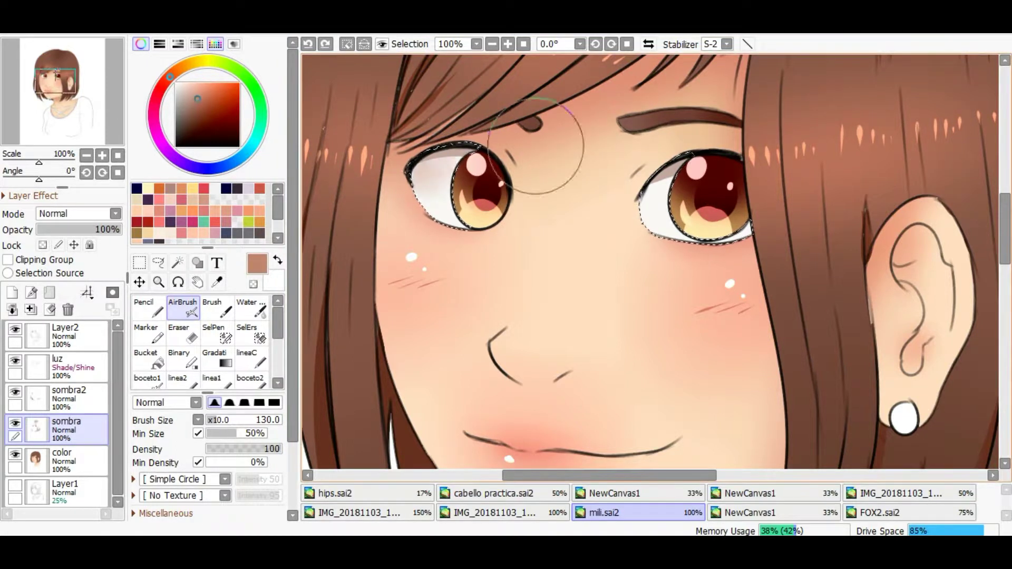
key(ctrl+d)
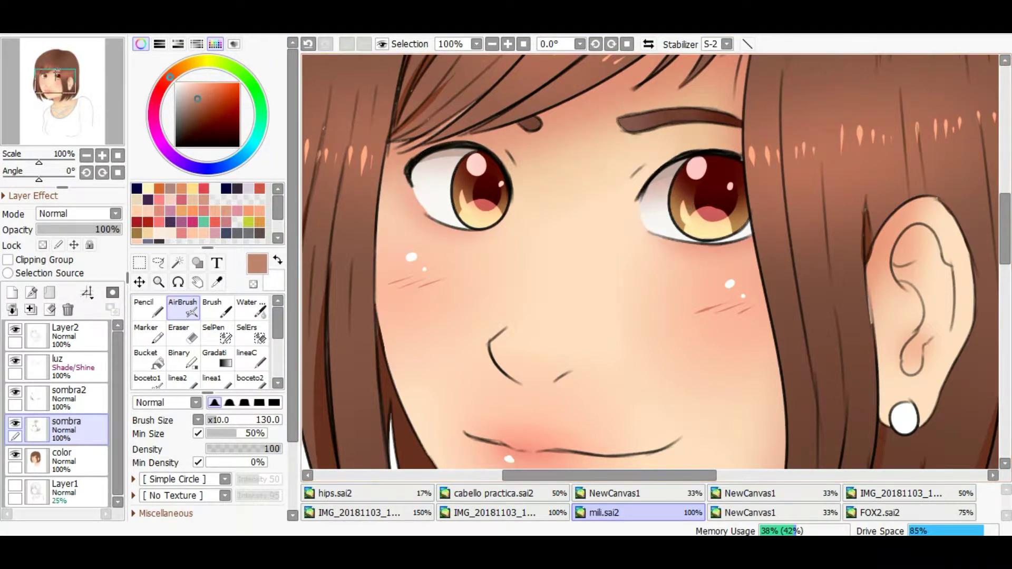
On Layer2, draw a jagged SelPen line at size 14 from the left sleeve's open end along beneath the bust.
scroll(625, 195, down, 5)
scroll(651, 260, right, 3)
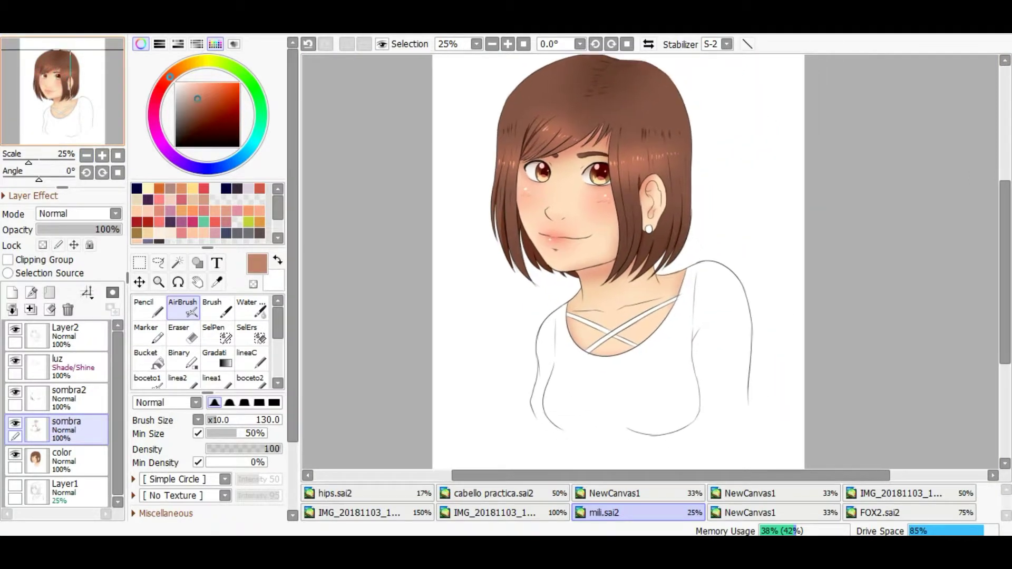
click(63, 336)
click(178, 262)
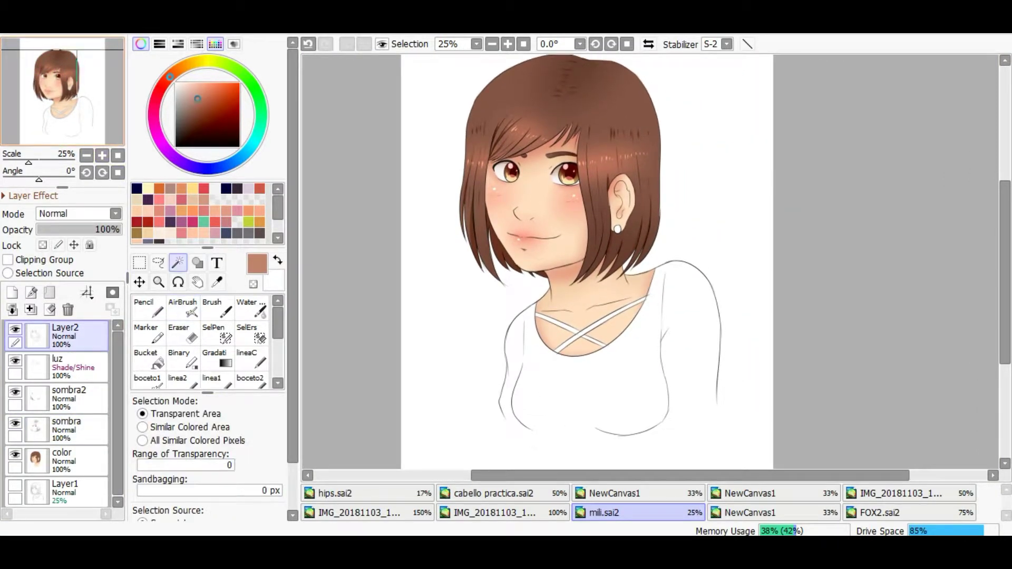
scroll(545, 263, up, 1)
scroll(545, 263, down, 3)
key(ctrl+a)
key(ctrl+z)
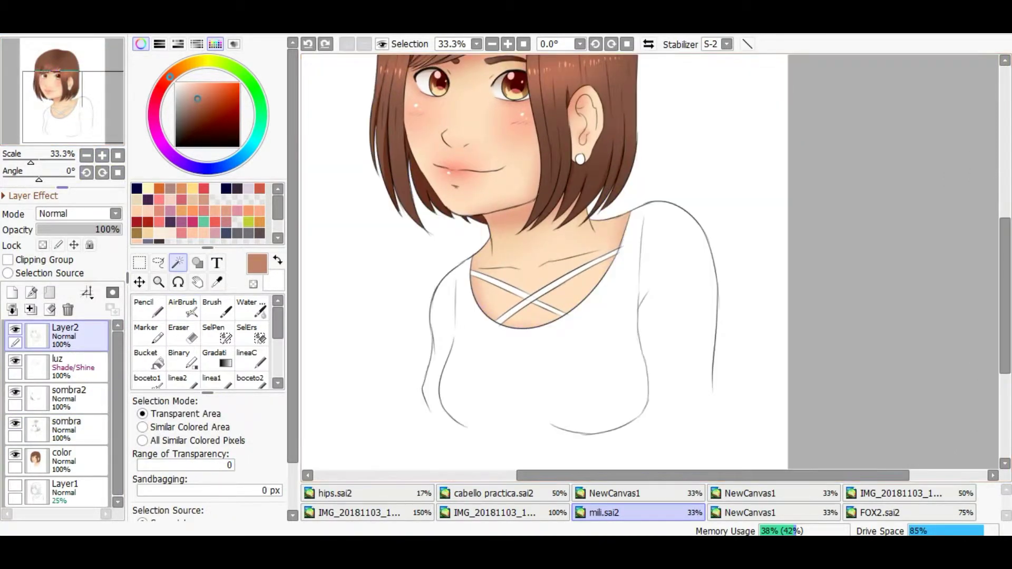
scroll(433, 277, up, 2)
key(s)
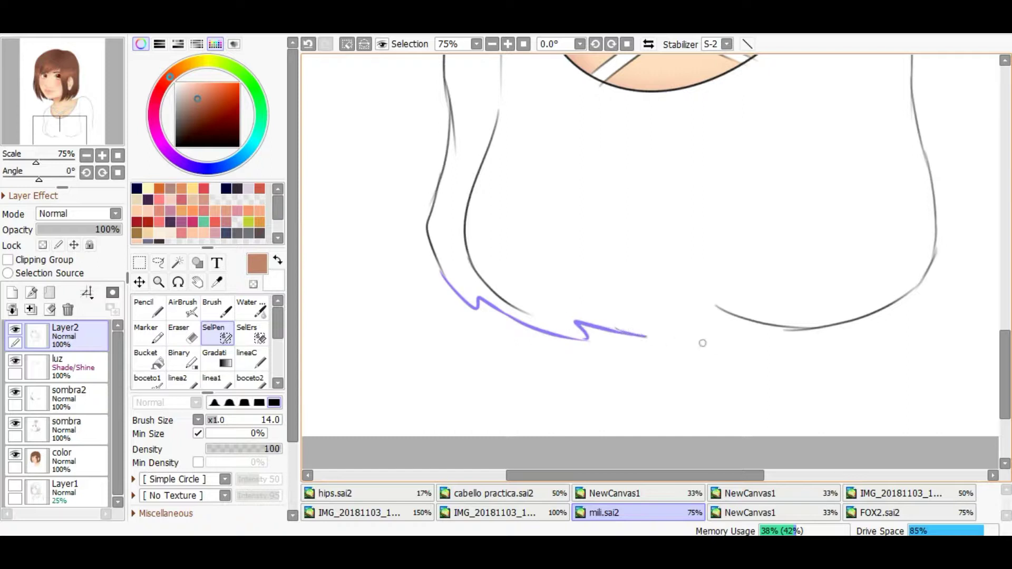
scroll(649, 339, down, 3)
scroll(590, 366, up, 3)
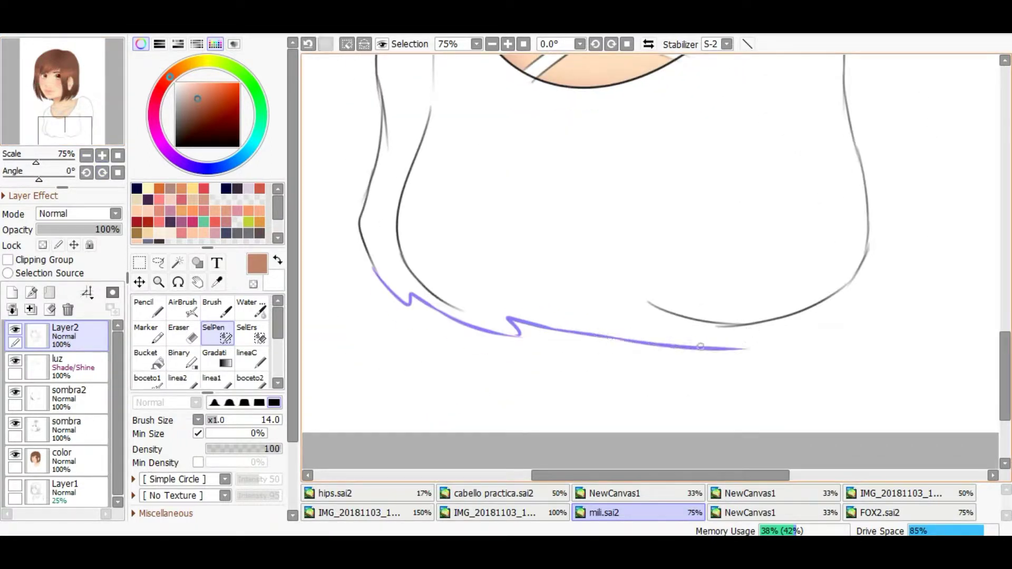
Extend the selection line with a notch up to the right sleeve's end, closing the shirt's lower edge.
drag(790, 338, 901, 301)
key(ctrl+z)
drag(792, 191, 544, 259)
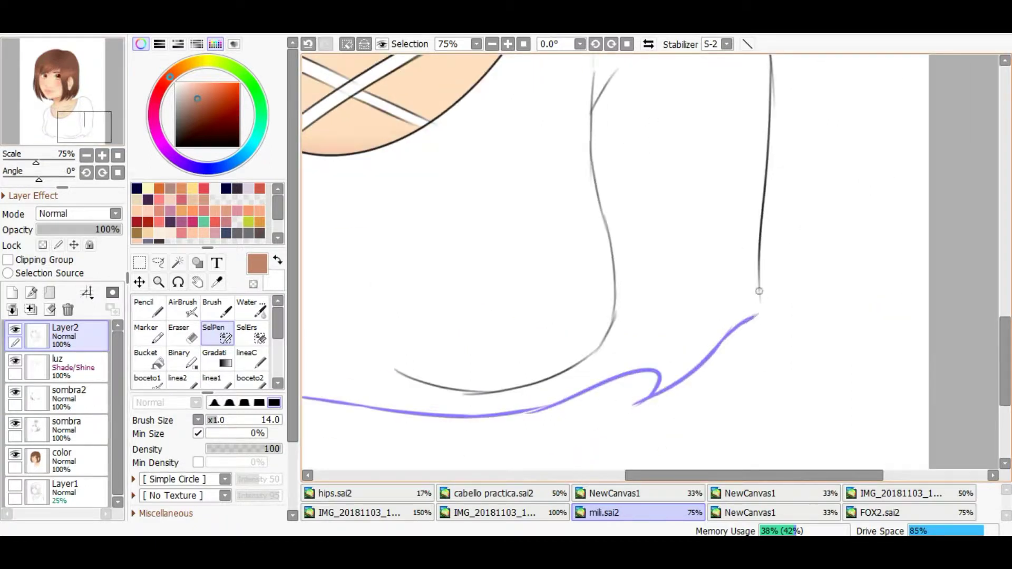
scroll(758, 304, down, 4)
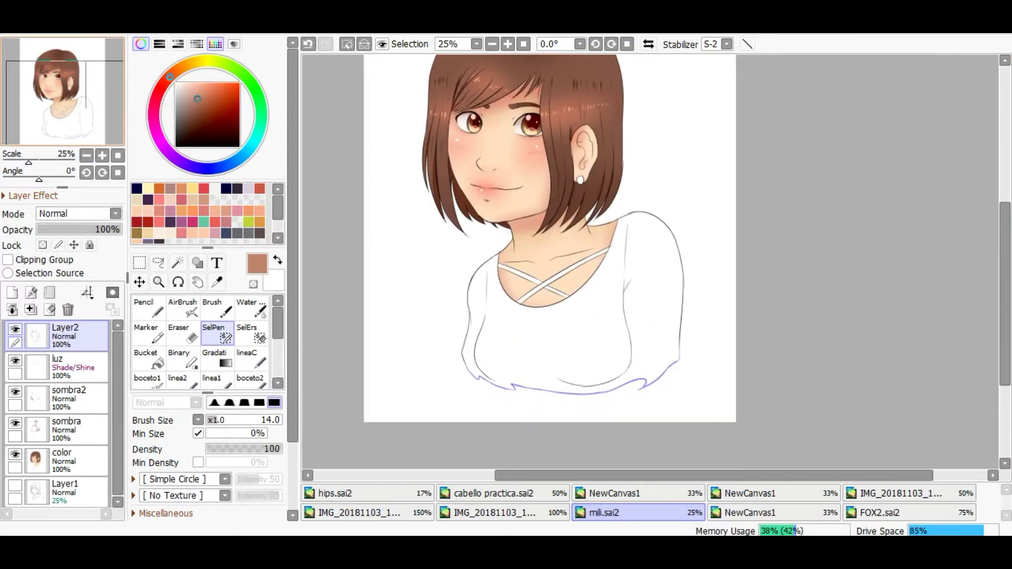
Select the whole shirt with the Magic Wand and fill in missed spots along its lines with the SelPen.
click(177, 262)
click(542, 326)
scroll(543, 321, up, 4)
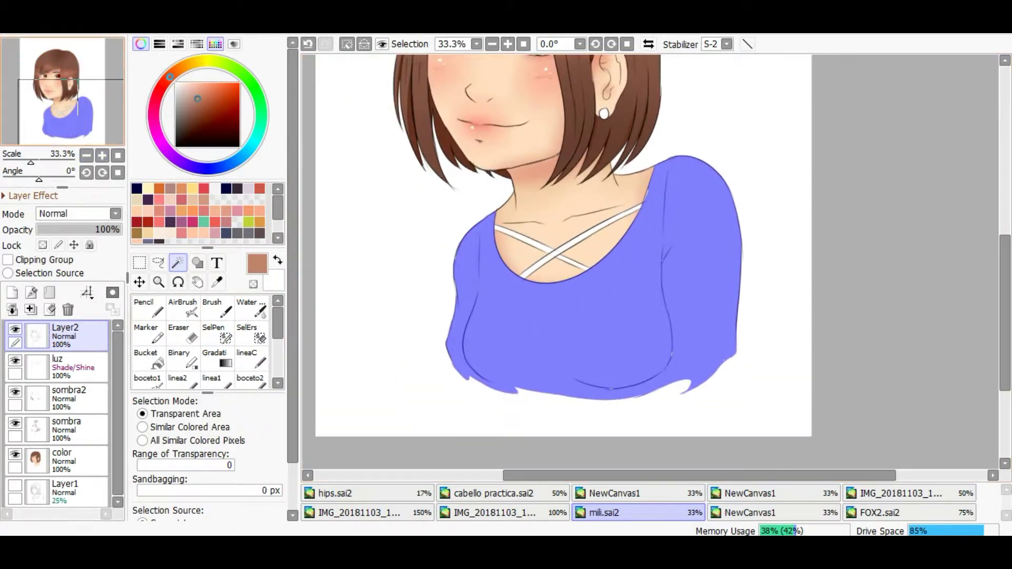
drag(333, 254, 384, 207)
key(s)
drag(376, 257, 378, 315)
drag(817, 91, 617, 181)
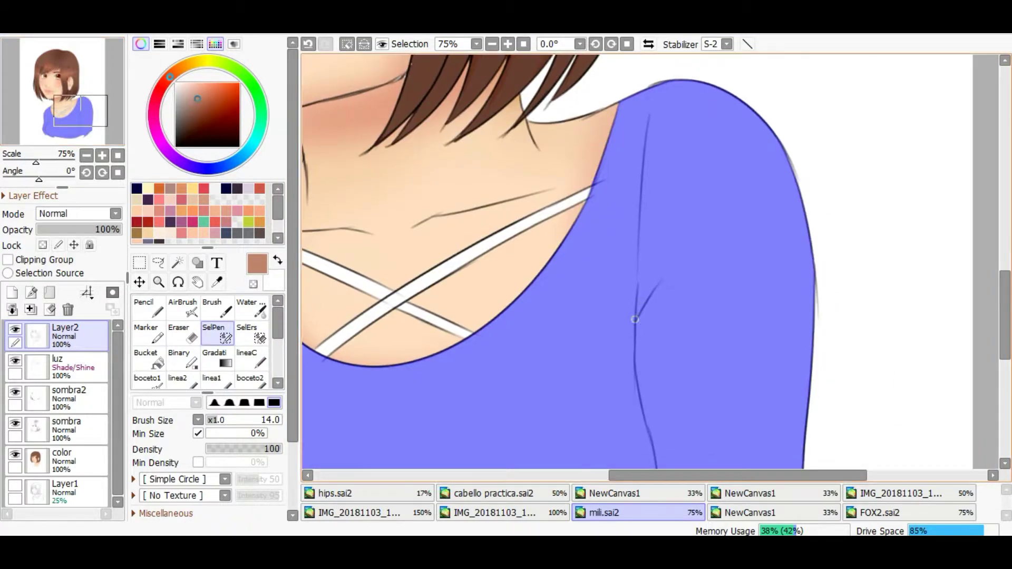
drag(631, 342, 790, 79)
drag(657, 271, 579, 321)
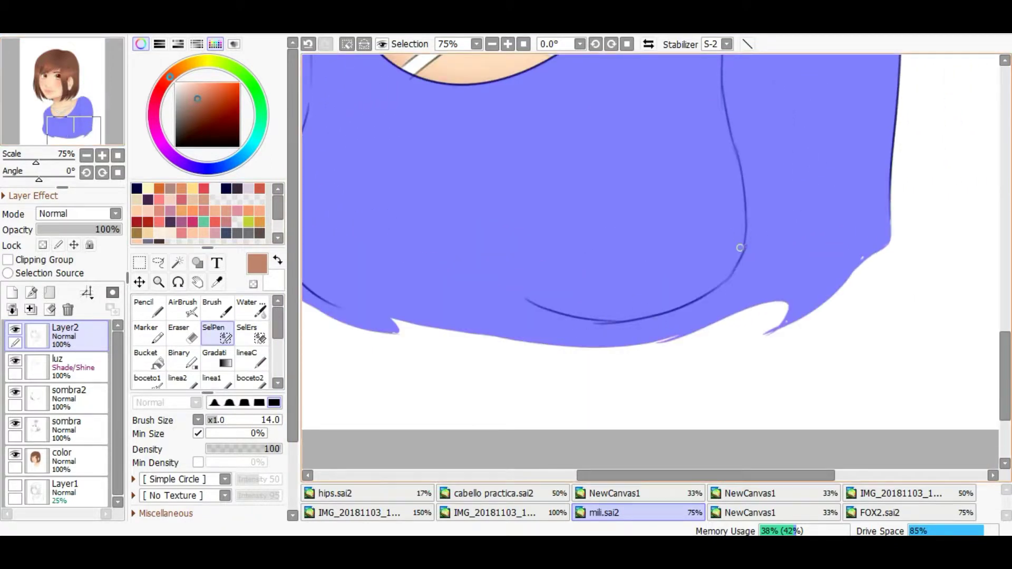
Fill the selected shirt with dark grey on the color layer using the Bucket.
click(63, 461)
click(146, 358)
scroll(580, 237, down, 3)
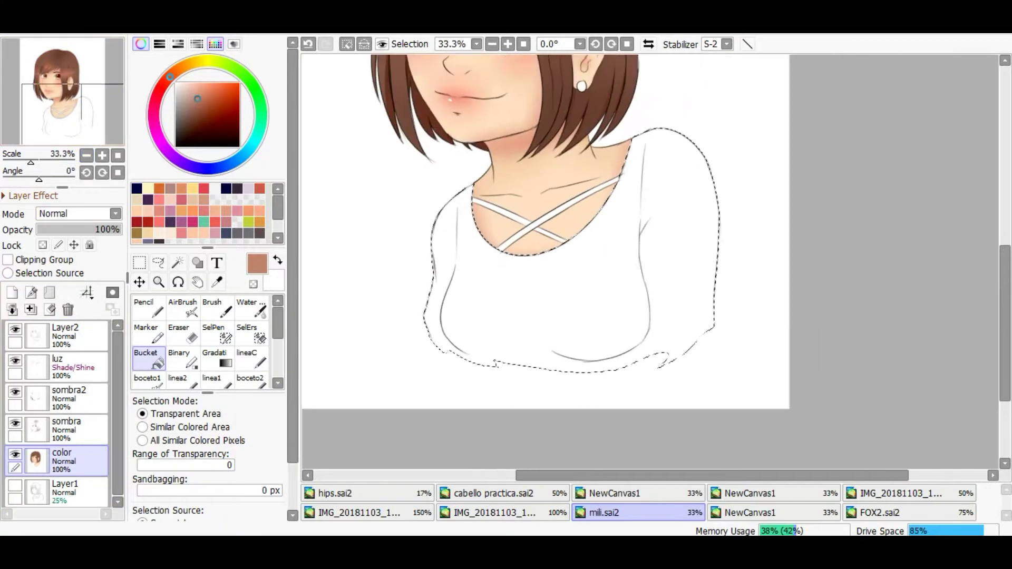
alt+click(439, 316)
click(440, 316)
scroll(545, 263, up, 3)
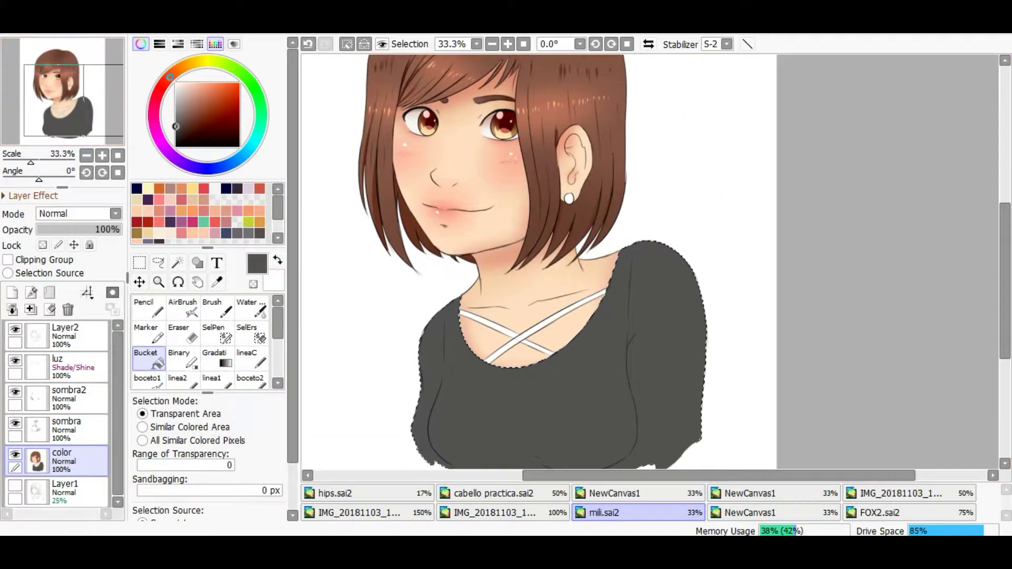
click(167, 151)
click(180, 123)
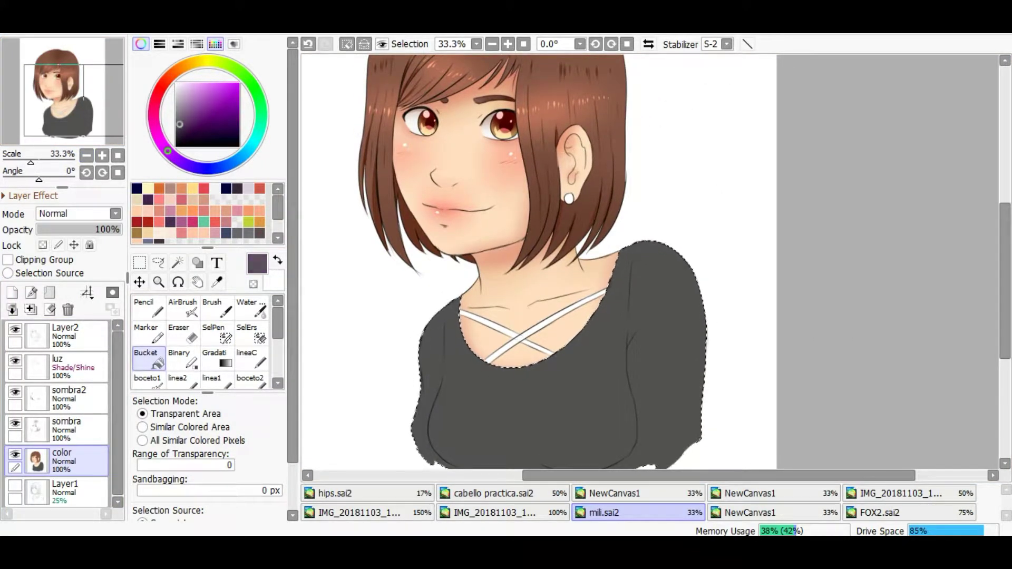
scroll(580, 264, down, 1)
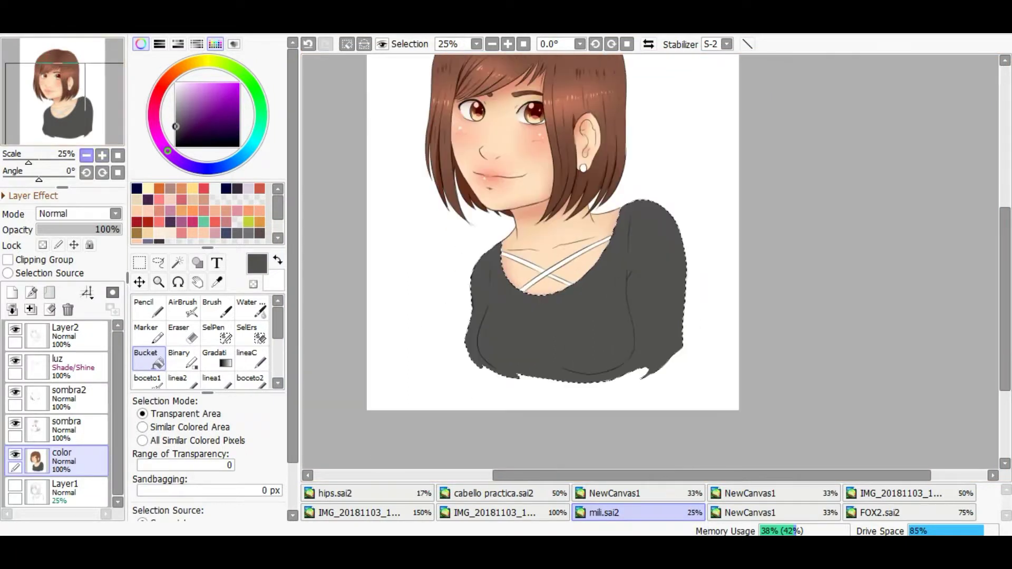
scroll(579, 263, up, 2)
key(alt)
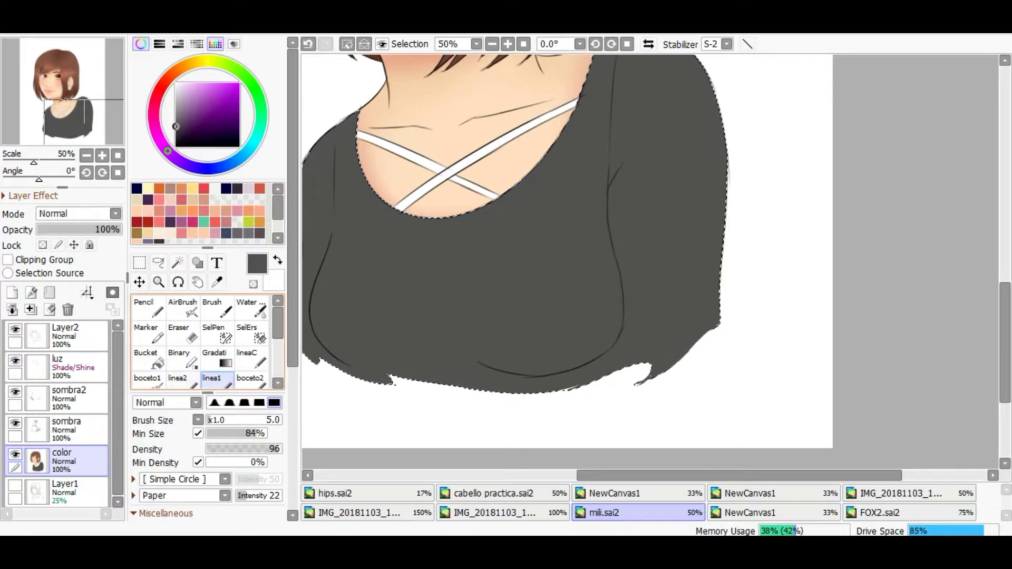
click(146, 379)
On the sombra layer, airbrush soft near-black shading over the shirt's shoulder and sleeve at brush size 500.
click(66, 429)
click(182, 308)
scroll(208, 343, down, 1)
mouse_move(84, 121)
mouse_down()
mouse_move(70, 88)
mouse_move(79, 119)
mouse_up()
scroll(208, 343, up, 1)
click(178, 332)
click(183, 308)
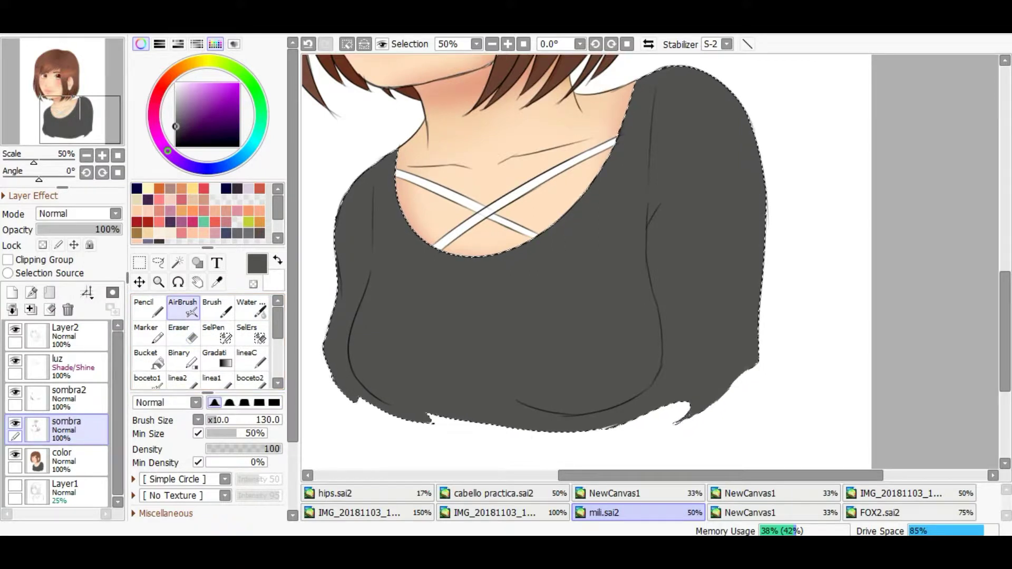
alt+click(433, 164)
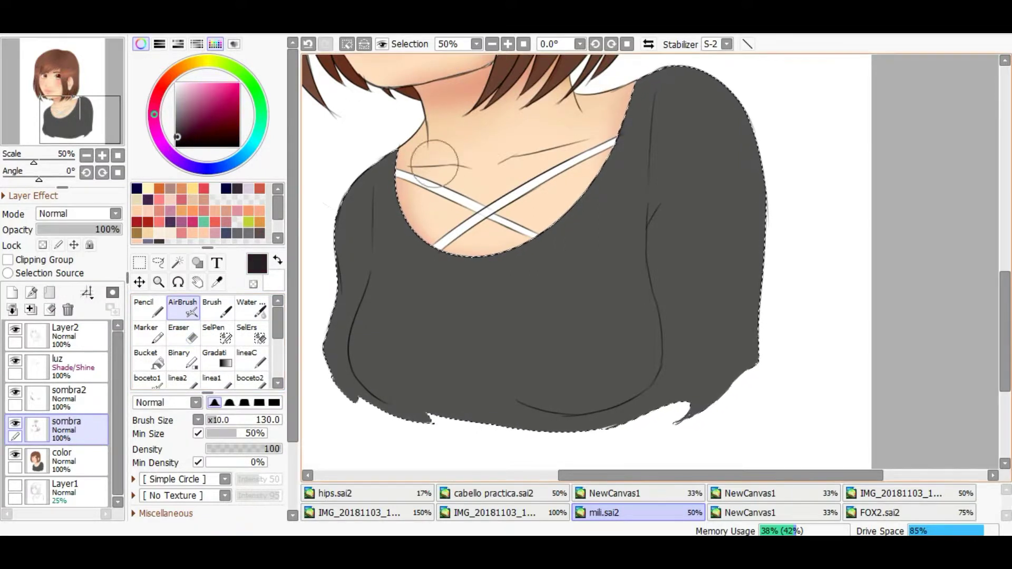
drag(453, 84, 474, 84)
key(minus)
mouse_move(726, 101)
mouse_down()
mouse_move(675, 168)
mouse_move(615, 154)
mouse_up()
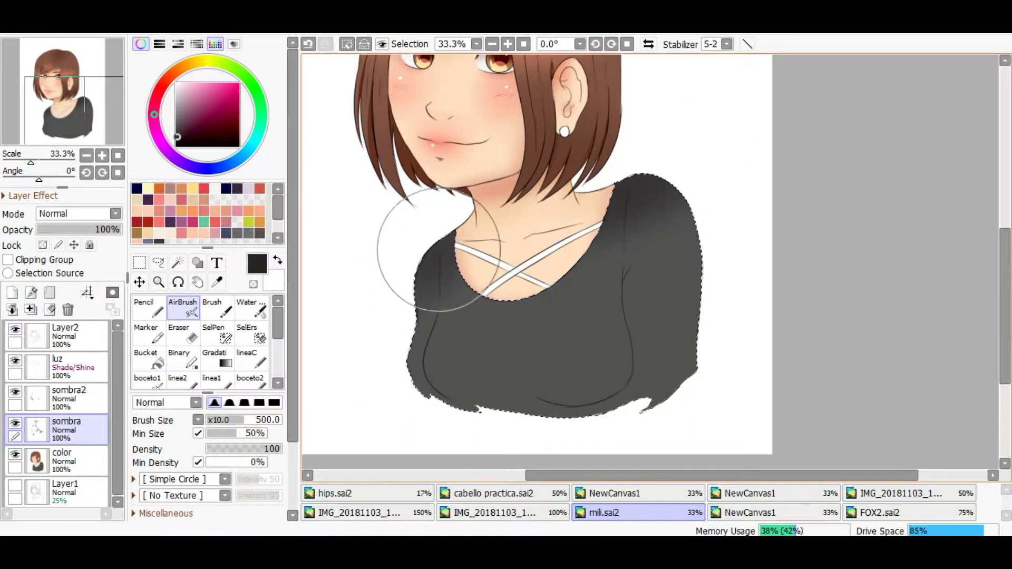
mouse_move(576, 290)
mouse_down()
mouse_move(621, 362)
mouse_move(664, 401)
mouse_up()
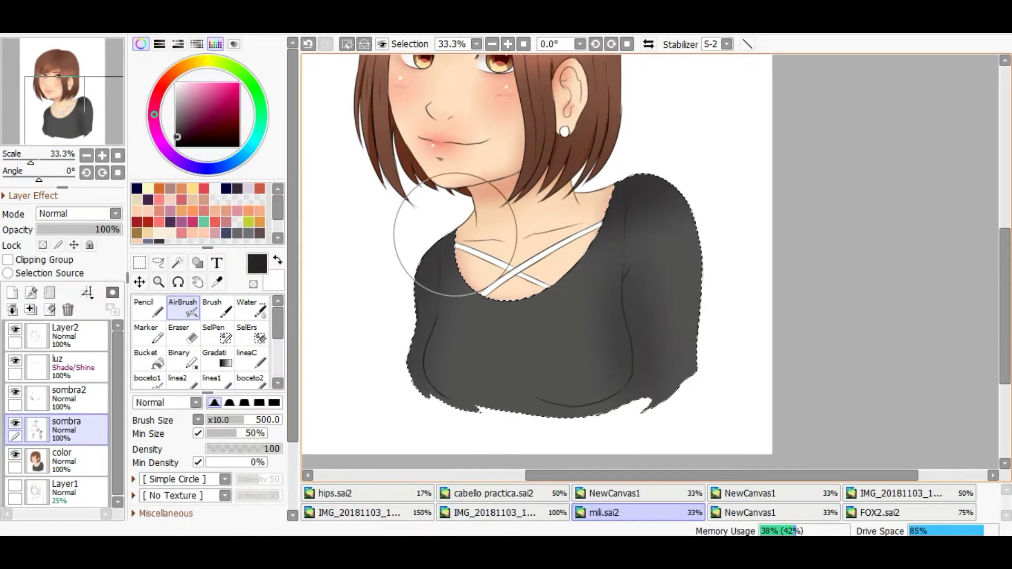
On the sombra2 layer, paint a near-black shadow at the shirt's lower left with the paint brush at size 40, and clear the selection.
click(86, 155)
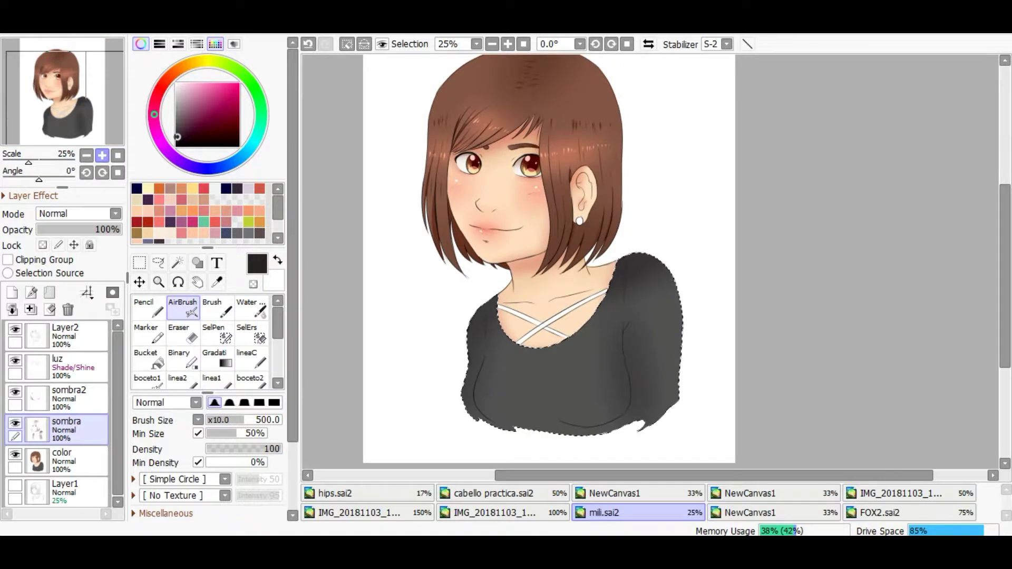
scroll(562, 420, up, 1)
scroll(562, 420, up, 1)
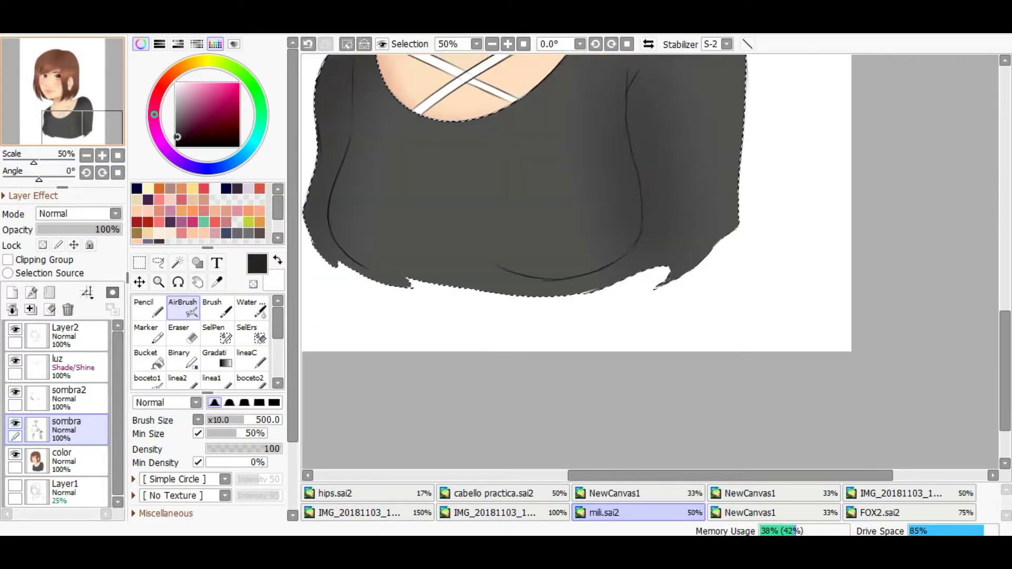
scroll(562, 264, up, 3)
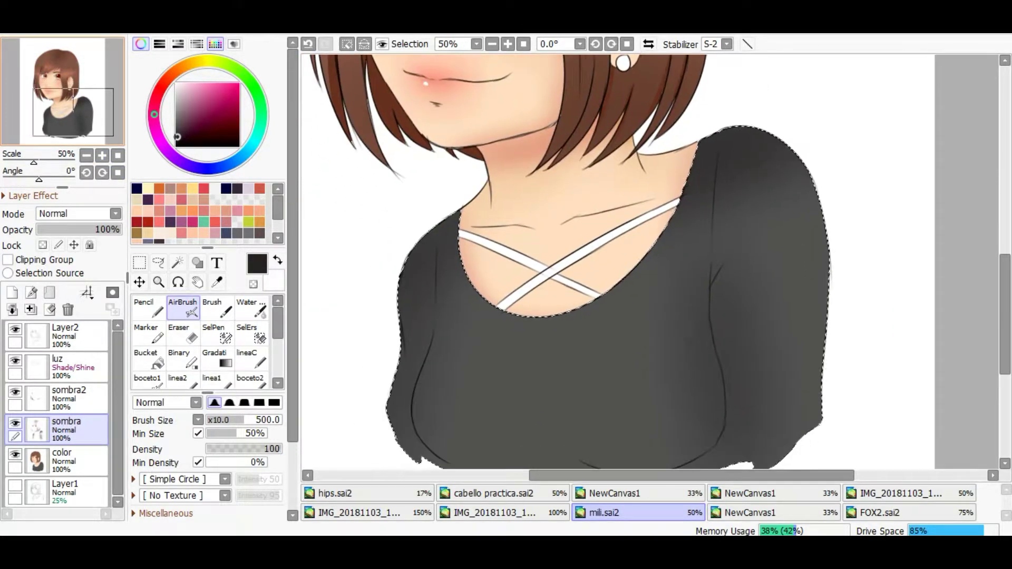
click(69, 395)
scroll(200, 342, down, 1)
click(180, 375)
key(ctrl+z)
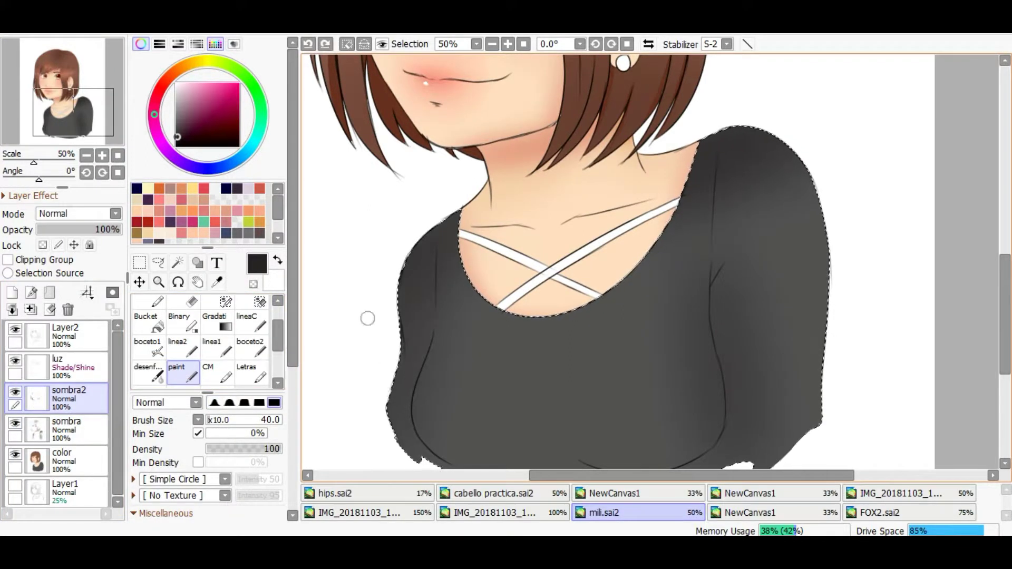
scroll(401, 369, down, 1)
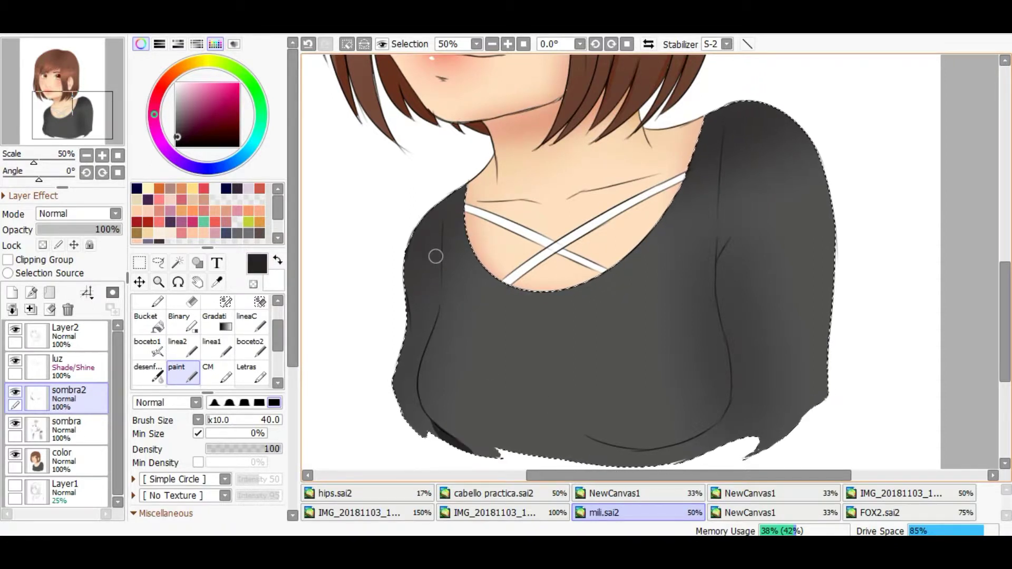
key(ctrl+z)
key(minus)
key(minus)
key(minus)
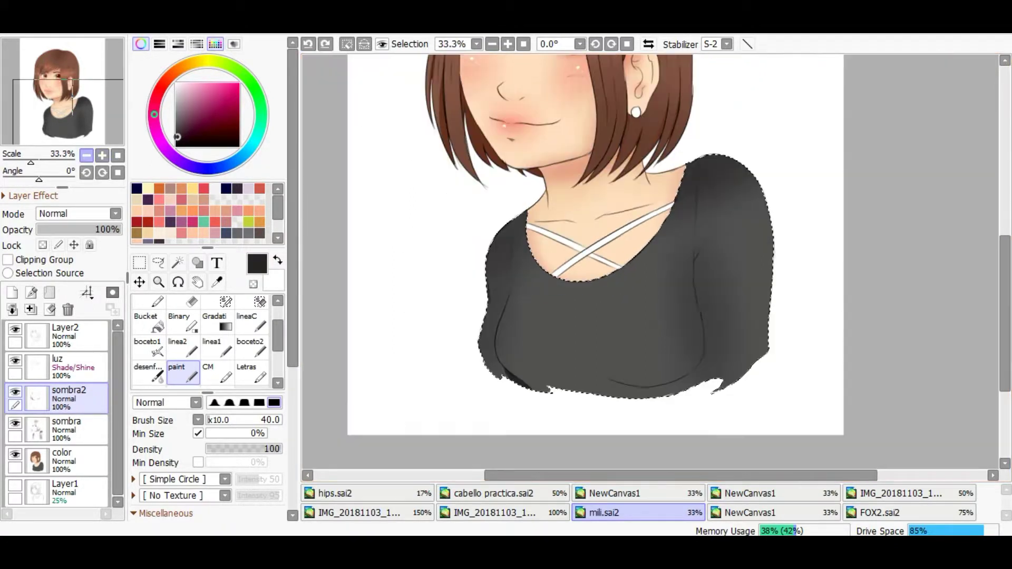
drag(649, 261, 626, 230)
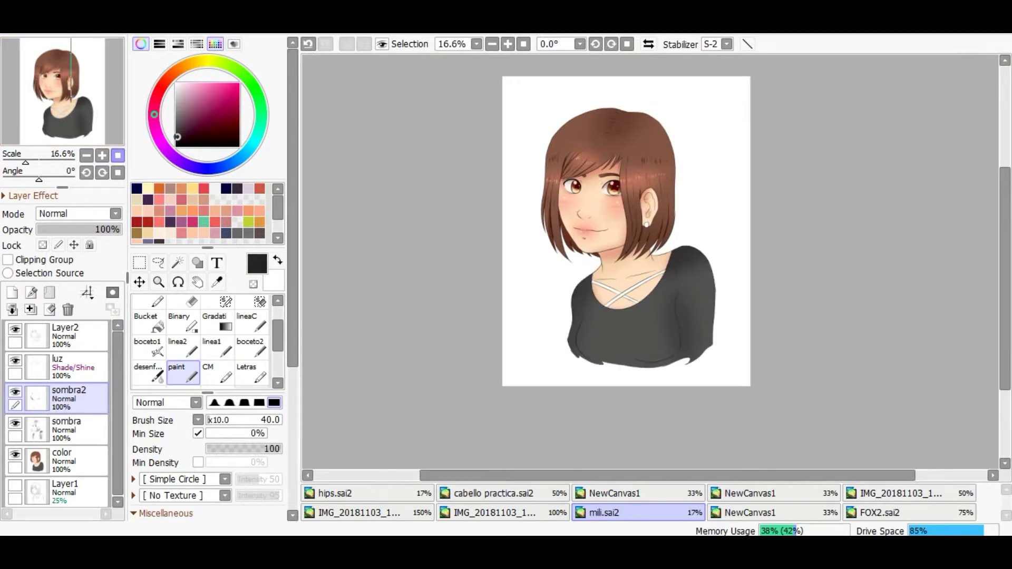
Select the crossed neckline straps with the Magic Wand on Layer2 and fill them with dark grey on the color layer.
key(plus)
click(79, 336)
click(178, 262)
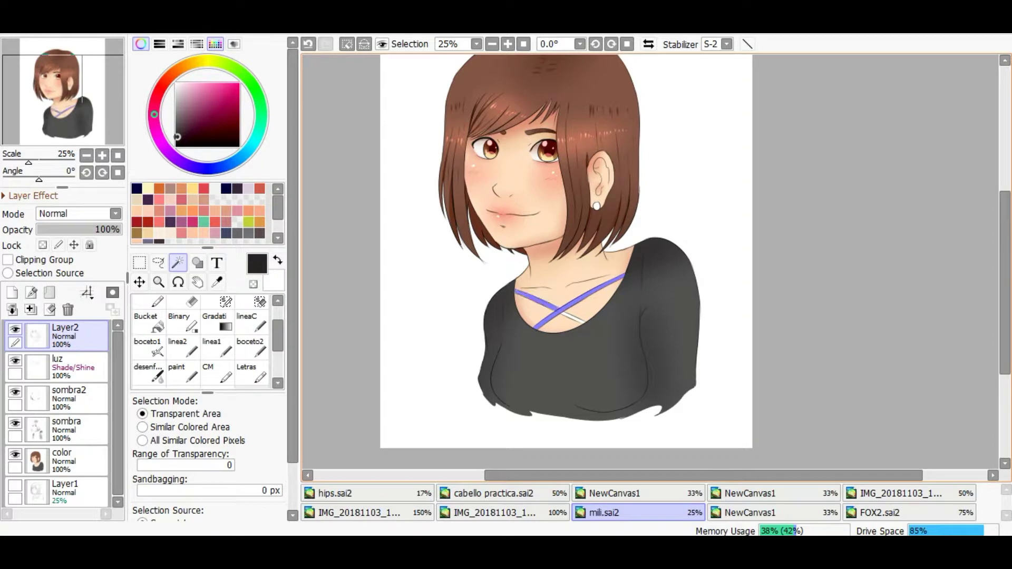
click(79, 459)
click(145, 321)
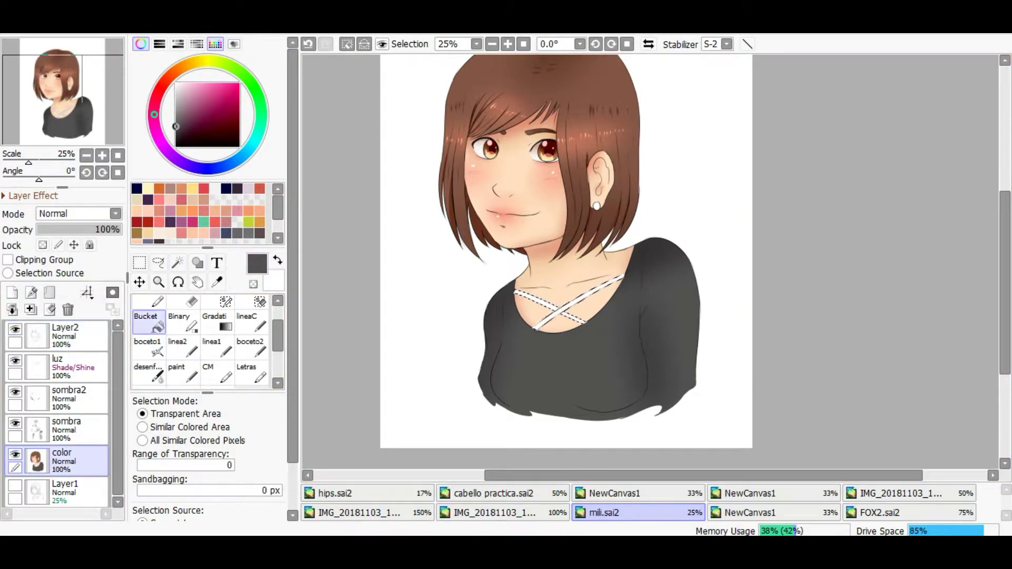
click(559, 308)
Airbrush darker grey shading over the crossed straps on the sombra layer at brush size 500, and clear the selection.
key(plus)
click(79, 399)
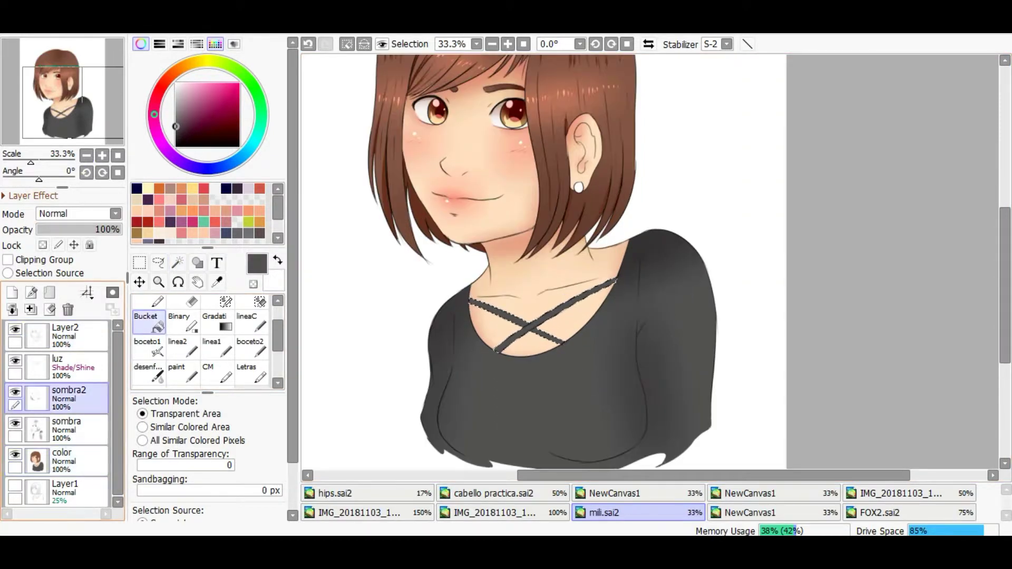
click(79, 429)
scroll(206, 342, up, 2)
click(182, 309)
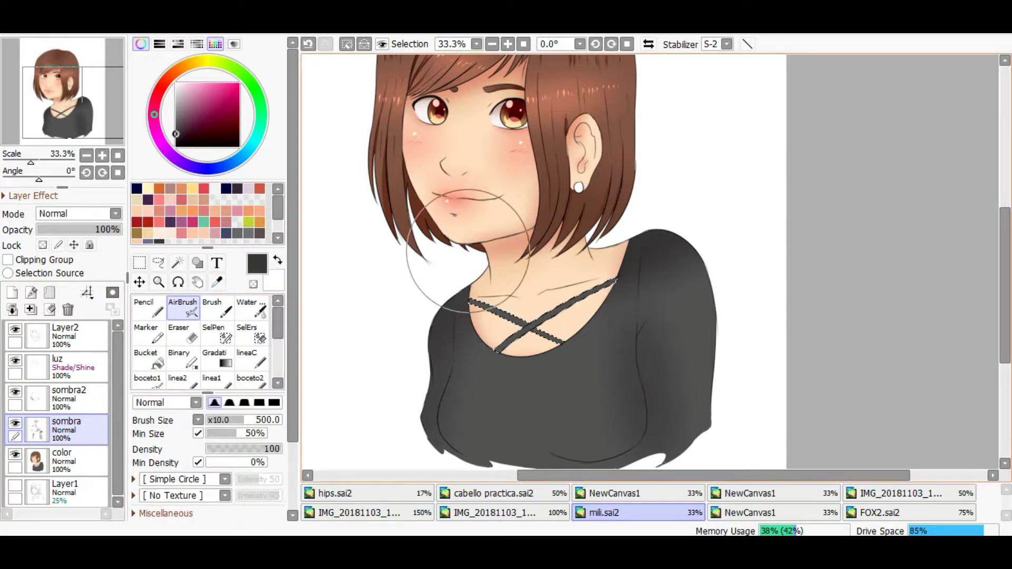
key(ctrl+d)
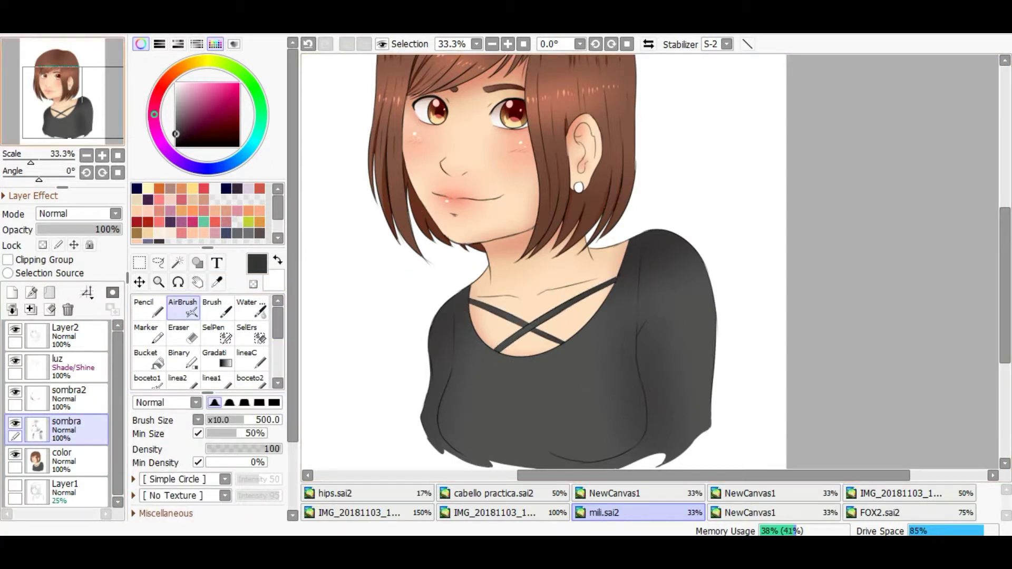
Select the earring with the Magic Wand on Layer2 and fill it with pale pink on the color layer.
scroll(651, 153, up, 3)
click(79, 335)
click(178, 263)
click(488, 229)
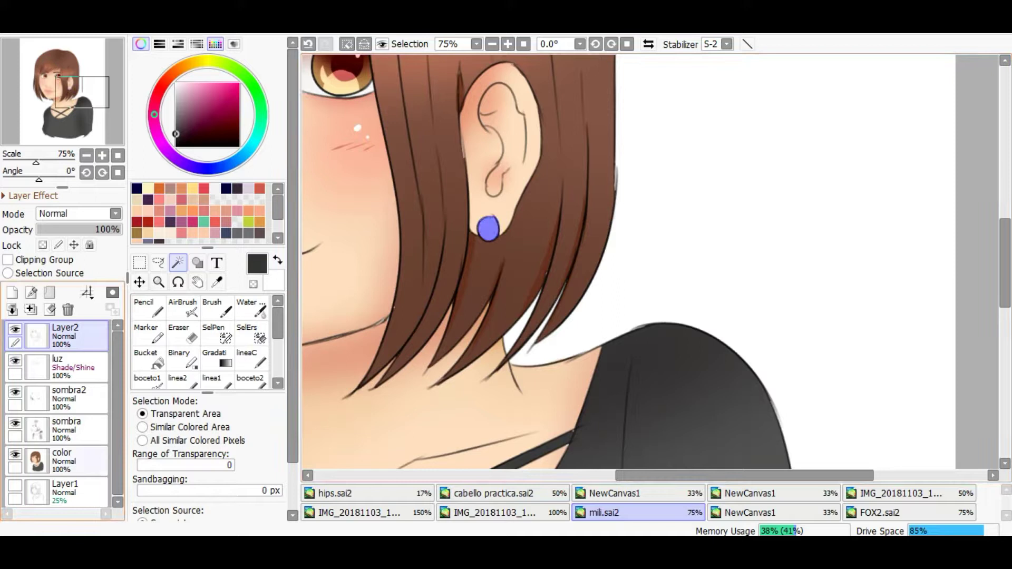
click(79, 460)
click(186, 88)
click(488, 229)
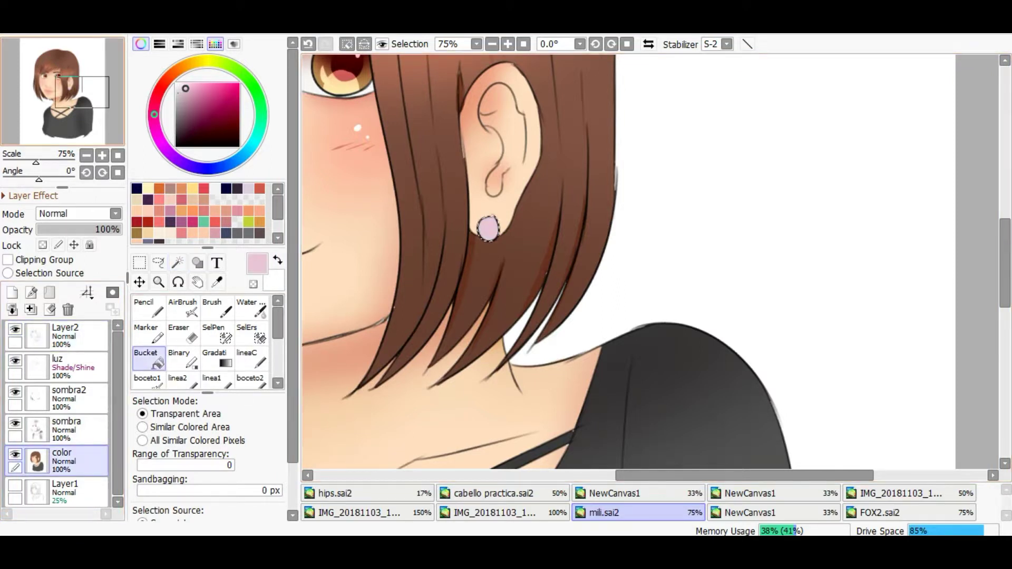
Airbrush dark purple shading around the earring on the sombra layer at brush size 60, and clear the selection.
scroll(650, 261, down, 4)
scroll(669, 254, up, 8)
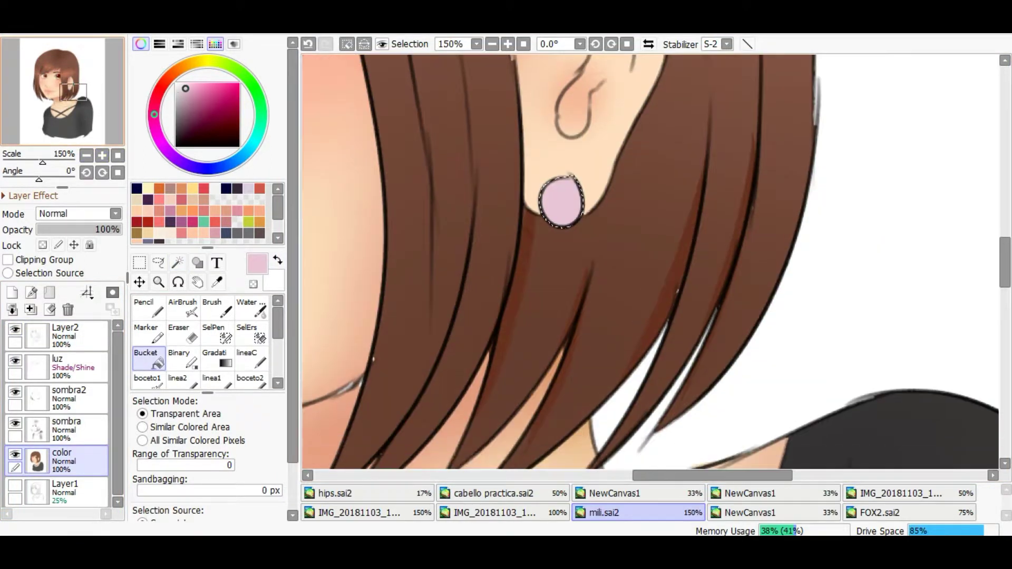
click(79, 398)
click(183, 307)
key(bracketleft)
key(bracketleft)
key(bracketleft)
key(bracketleft)
key(bracketleft)
key(bracketleft)
key(bracketleft)
key(bracketleft)
key(bracketleft)
key(bracketleft)
key(bracketleft)
key(bracketleft)
key(bracketleft)
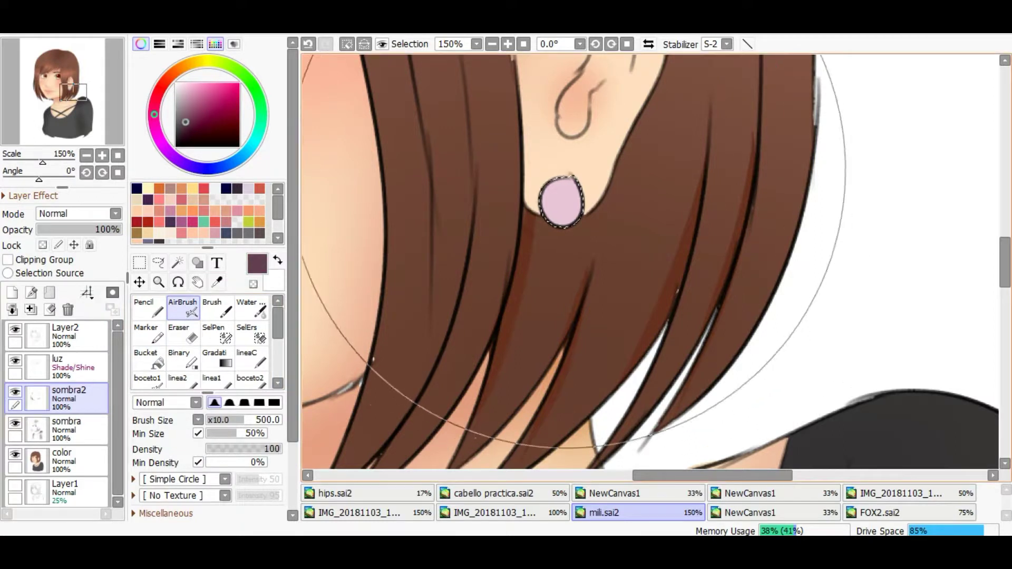
click(79, 430)
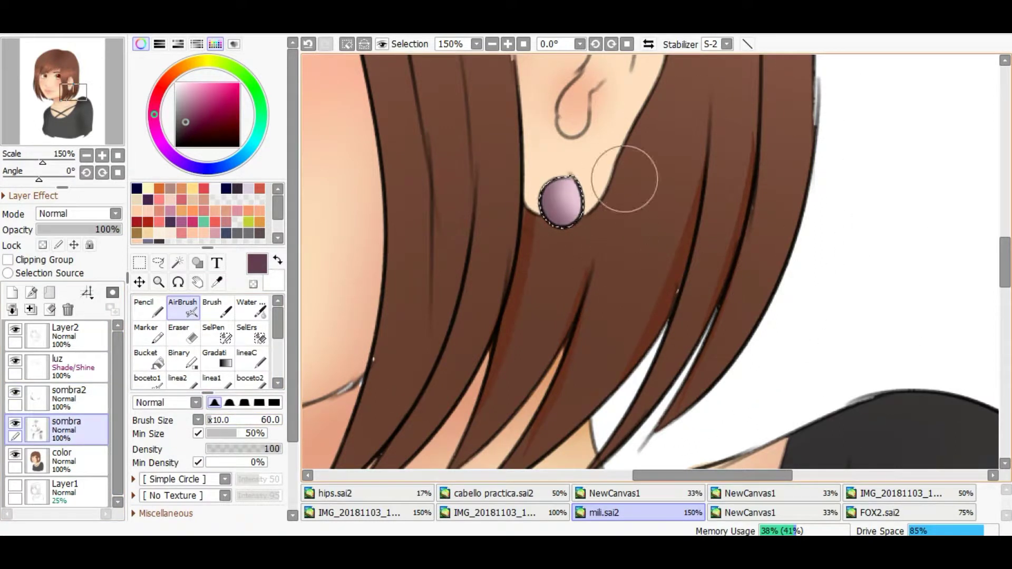
click(86, 155)
drag(606, 263, 593, 253)
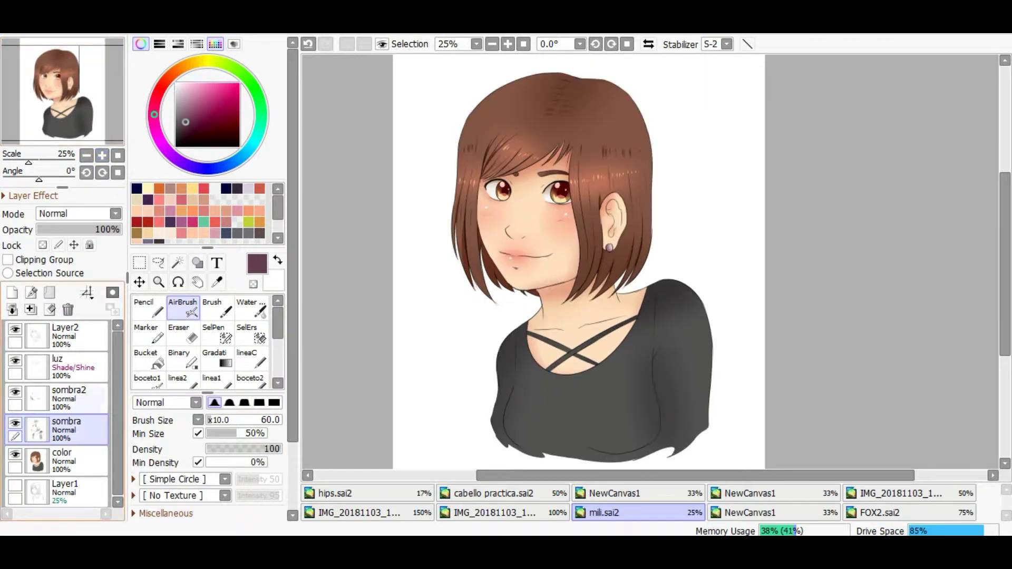
Transfer the sombra, sombra2 and luz layers down into the color layer and delete the emptied layers.
click(11, 310)
click(79, 399)
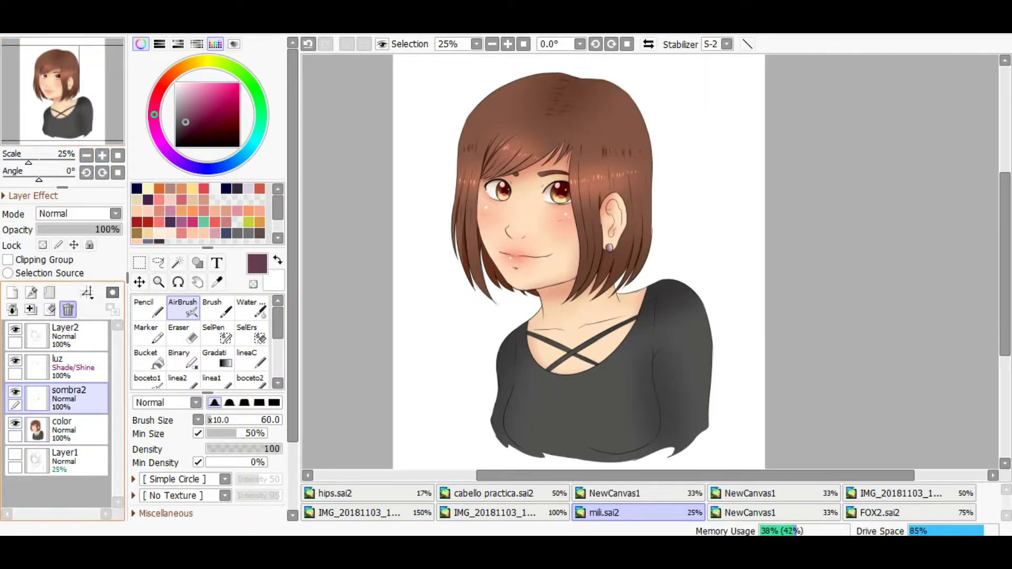
click(68, 310)
click(79, 367)
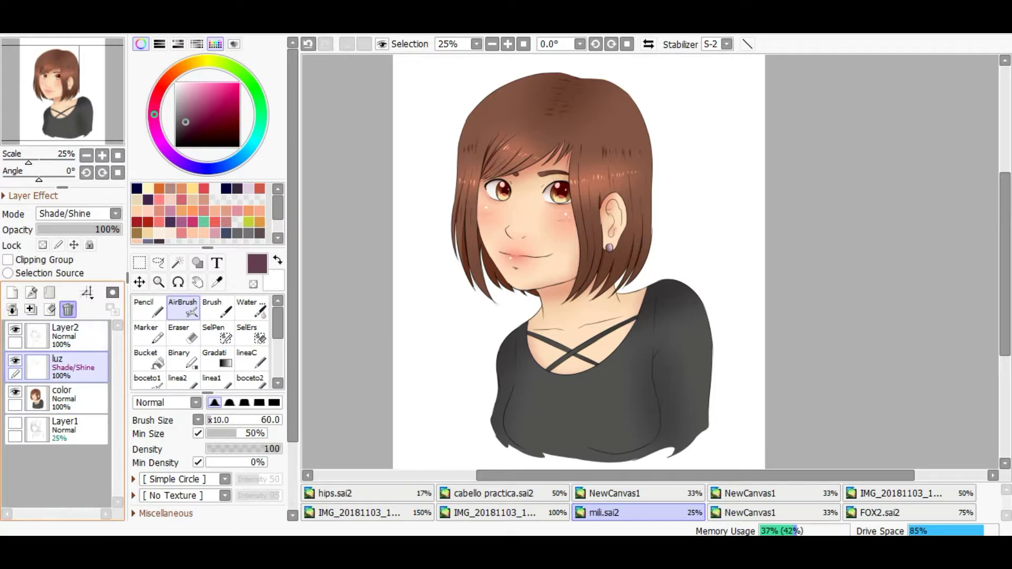
click(68, 309)
key(ctrl+t)
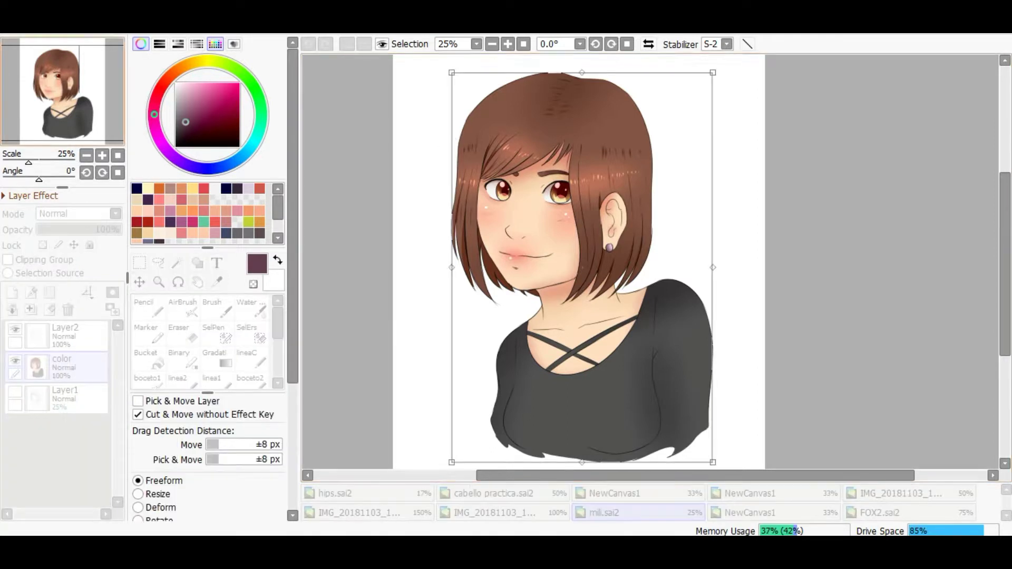
key(minus)
drag(503, 379, 499, 384)
key(Return)
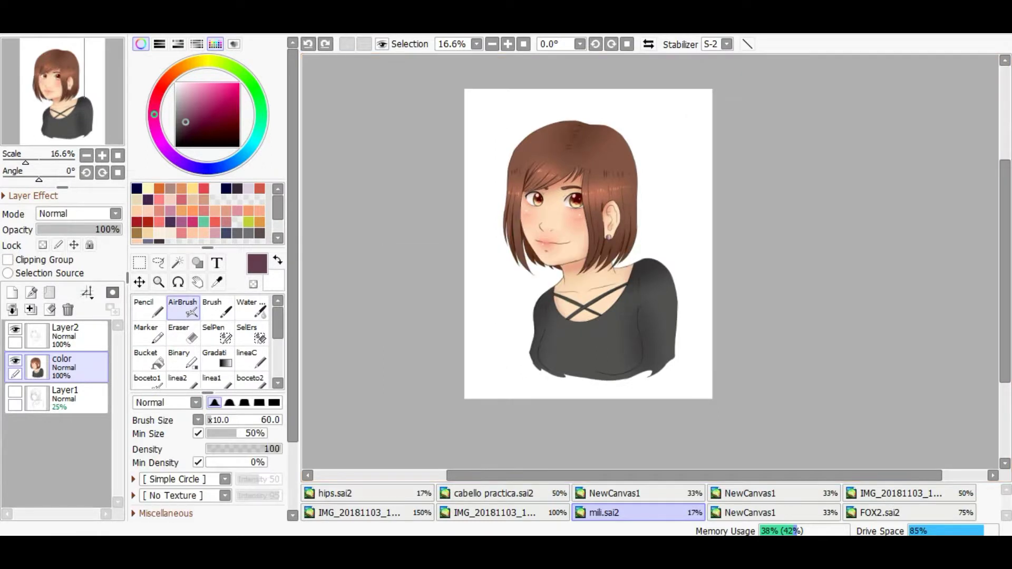
Transfer the line art of Layer2 down into the color layer and delete the emptied layer.
click(79, 336)
key(plus)
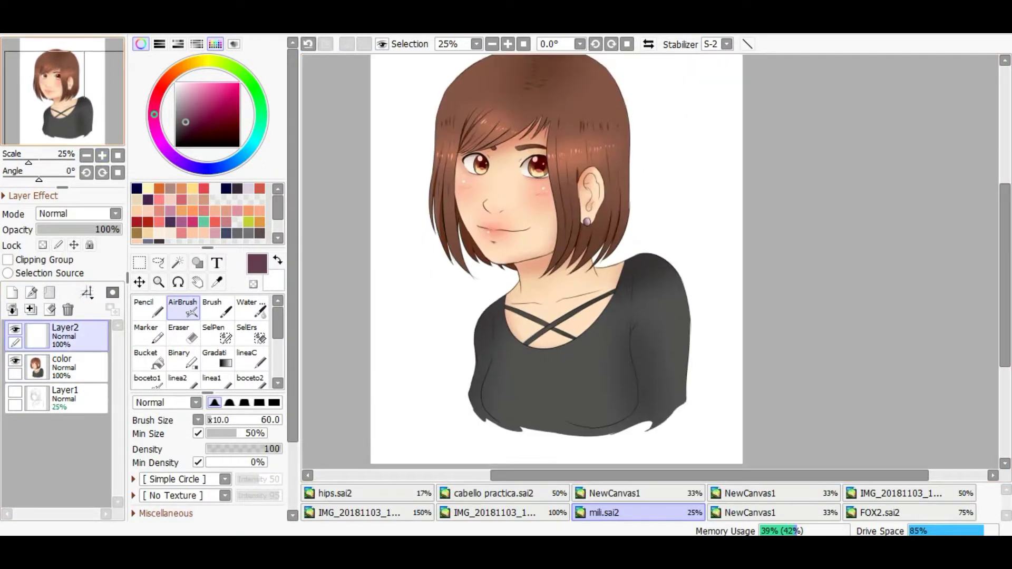
click(68, 309)
Freeform-transform the merged portrait by pulling its lower corners slightly outward and down.
key(minus)
key(ctrl+t)
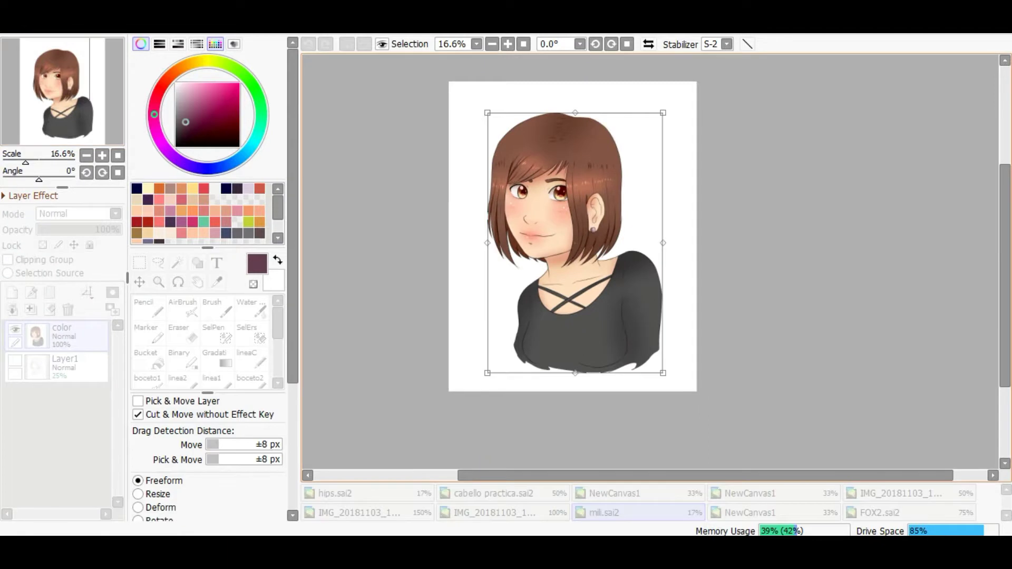
drag(478, 373, 478, 377)
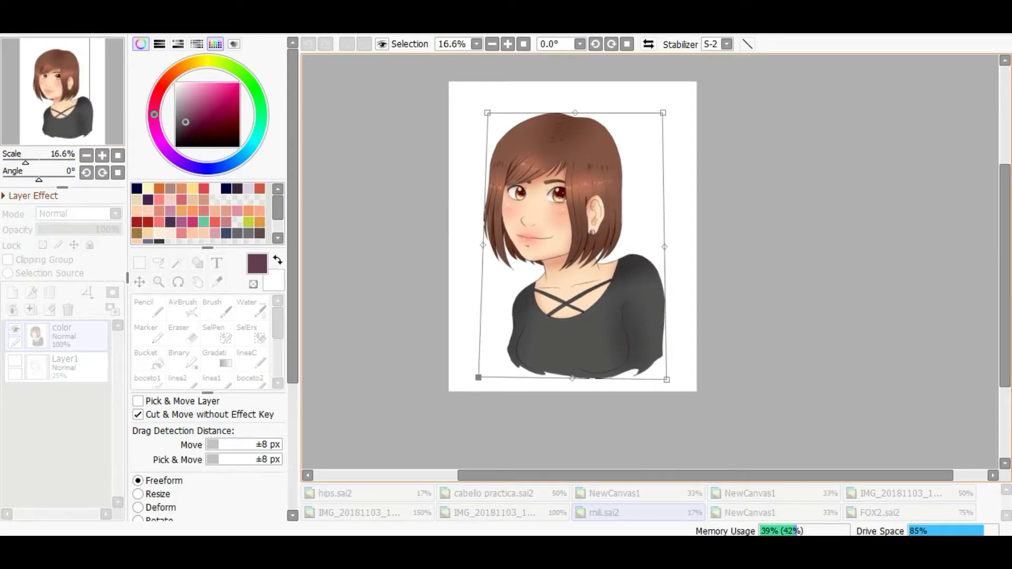
key(Return)
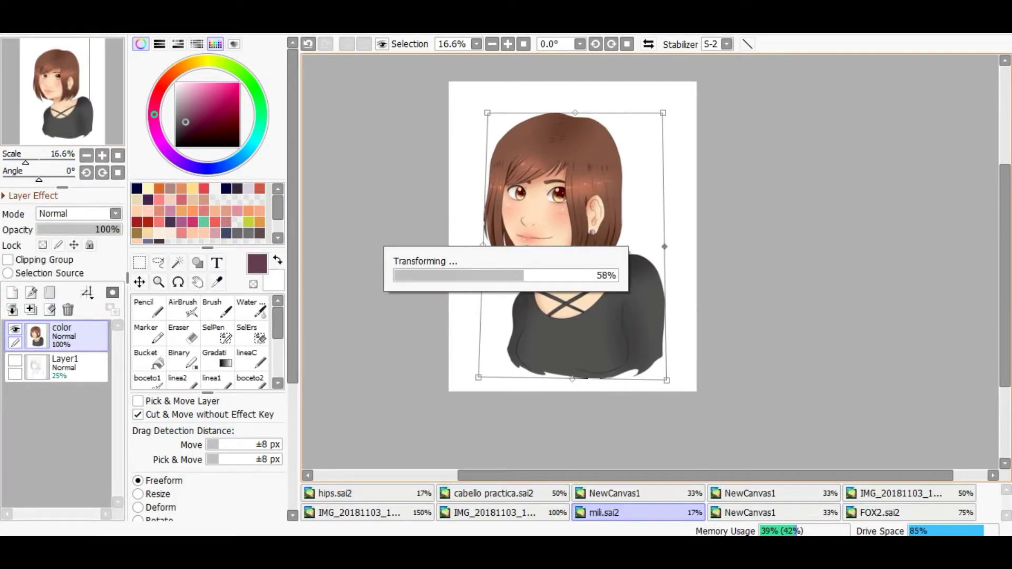
key(plus)
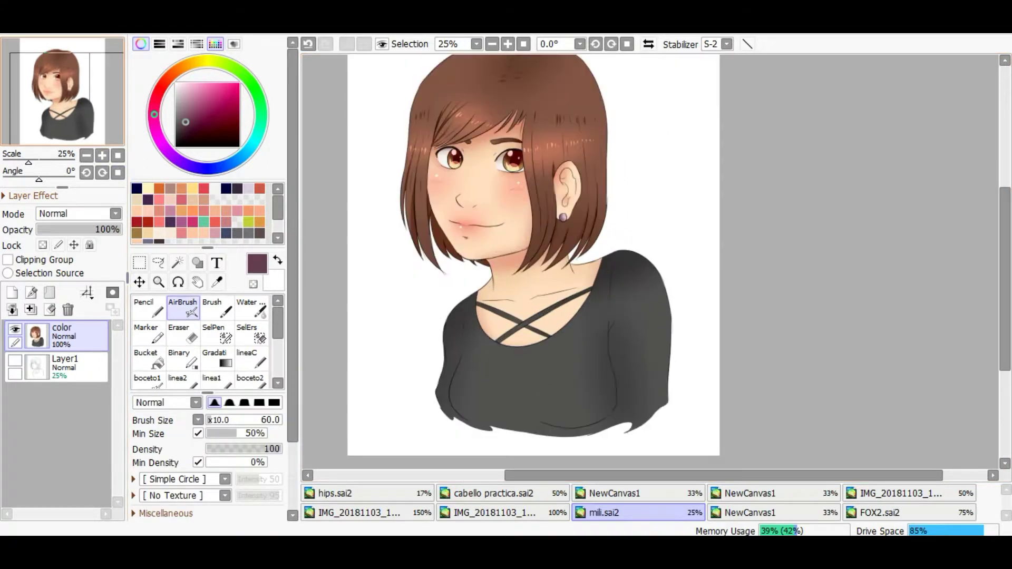
Create a new layer above color, clip it to the portrait and set its blending mode to Shade/Shine.
key(minus)
key(ctrl+z)
key(ctrl+shift+n)
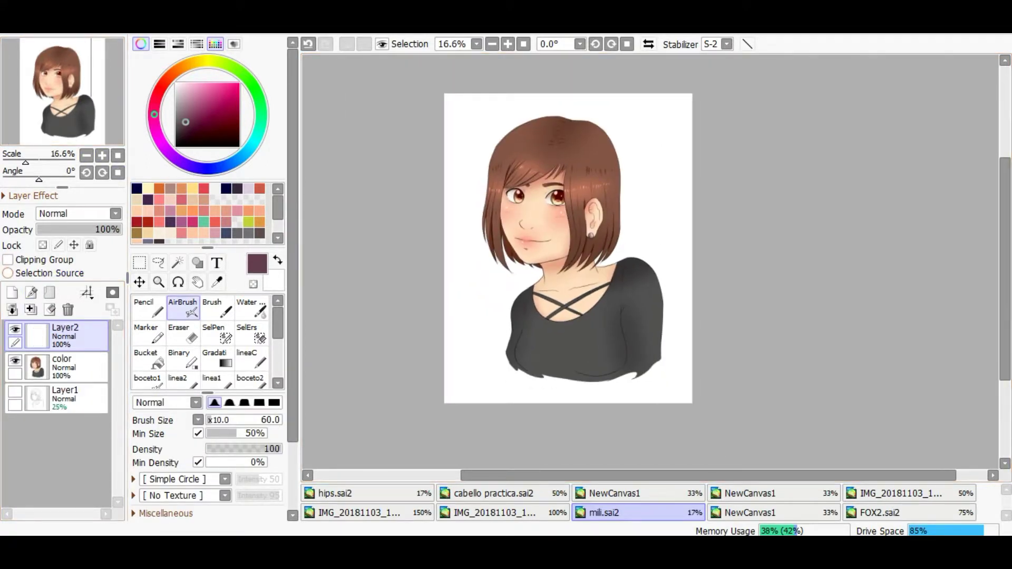
click(8, 259)
click(78, 214)
click(63, 323)
scroll(200, 343, down, 1)
scroll(650, 261, up, 1)
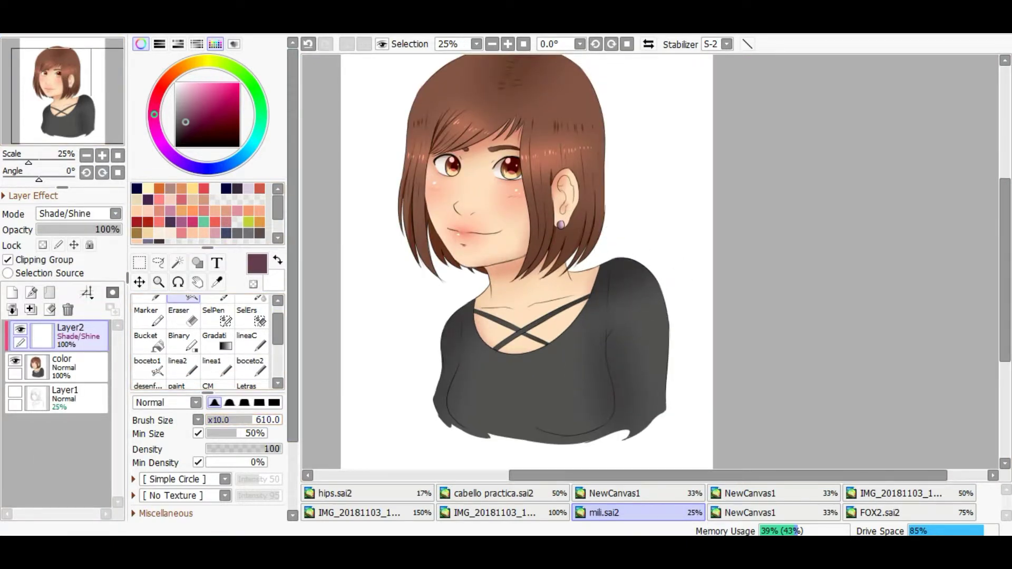
click(183, 67)
drag(548, 121, 558, 226)
key(ctrl+z)
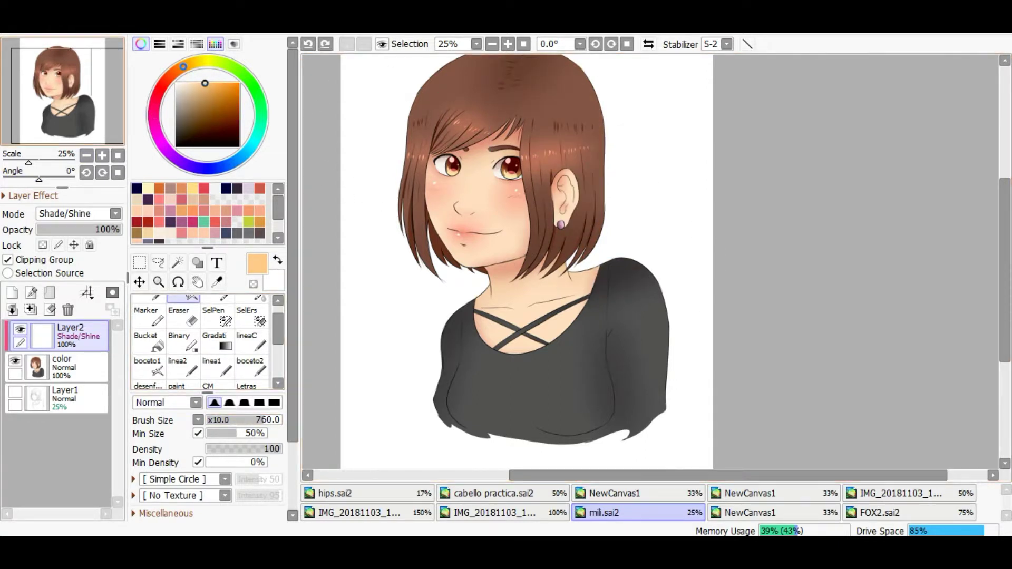
Airbrush a soft salmon glow along the hair's right edge on the clipped layer at brush size 760, undoing the excess on the shoulder.
scroll(595, 271, down, 1)
click(170, 77)
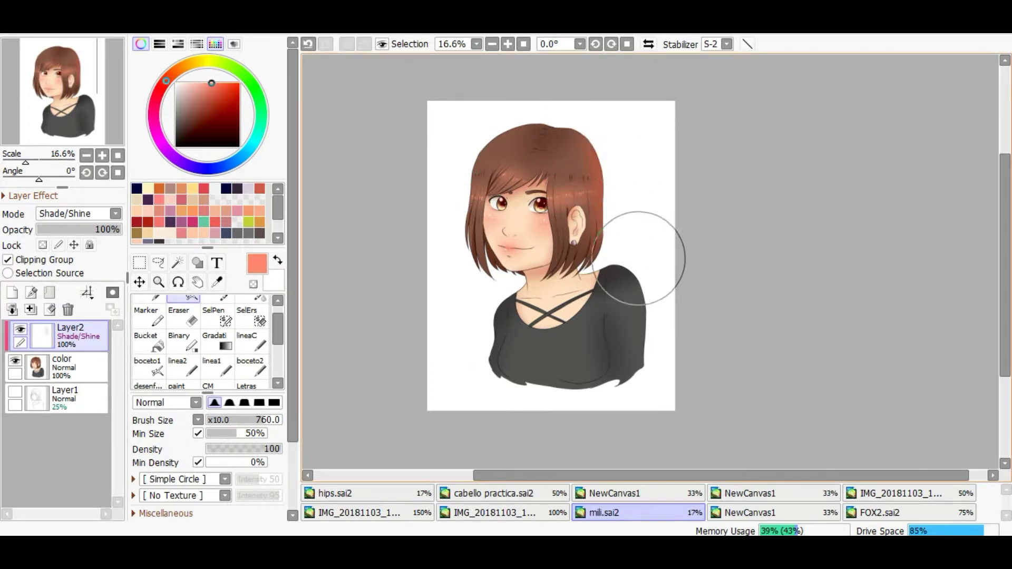
key(ctrl+z)
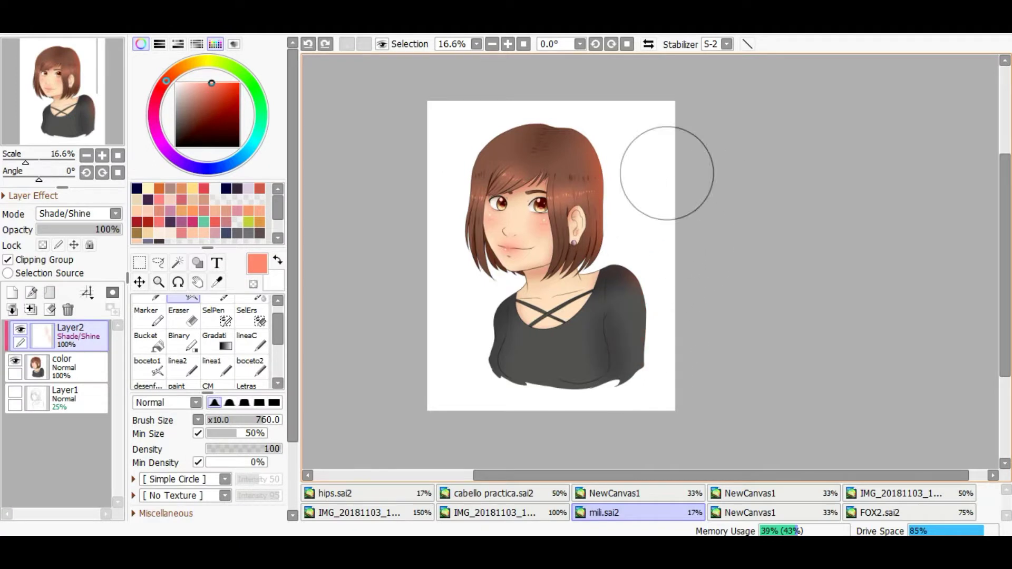
scroll(650, 236, up, 2)
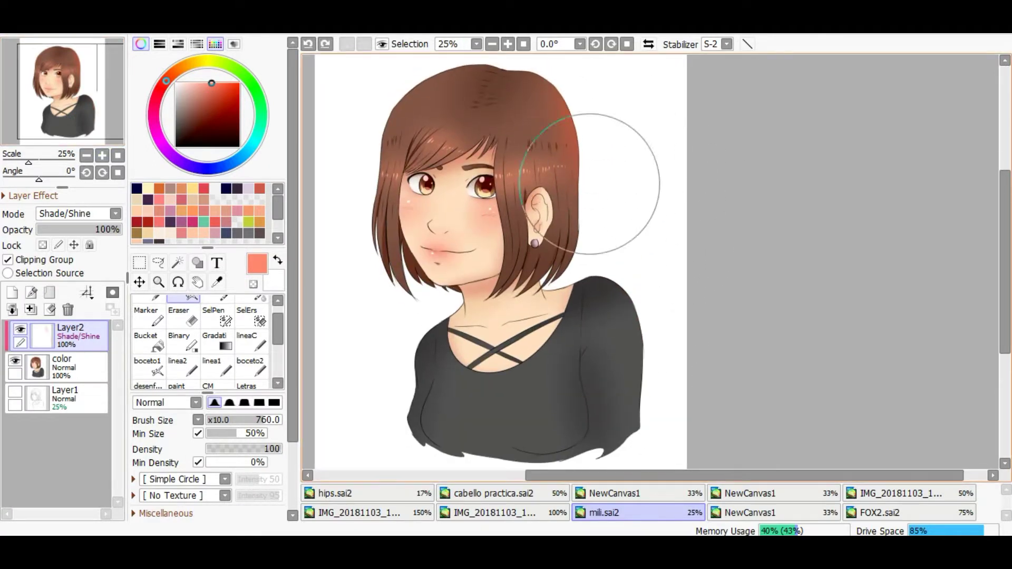
Airbrush a light orange glow along the right sleeve's outer edge and merge the Shade/Shine layer down into color.
alt+click(453, 121)
mouse_move(635, 316)
mouse_down()
mouse_move(661, 374)
mouse_move(630, 453)
mouse_move(647, 406)
mouse_move(652, 317)
mouse_move(649, 338)
mouse_up()
drag(609, 174, 542, 121)
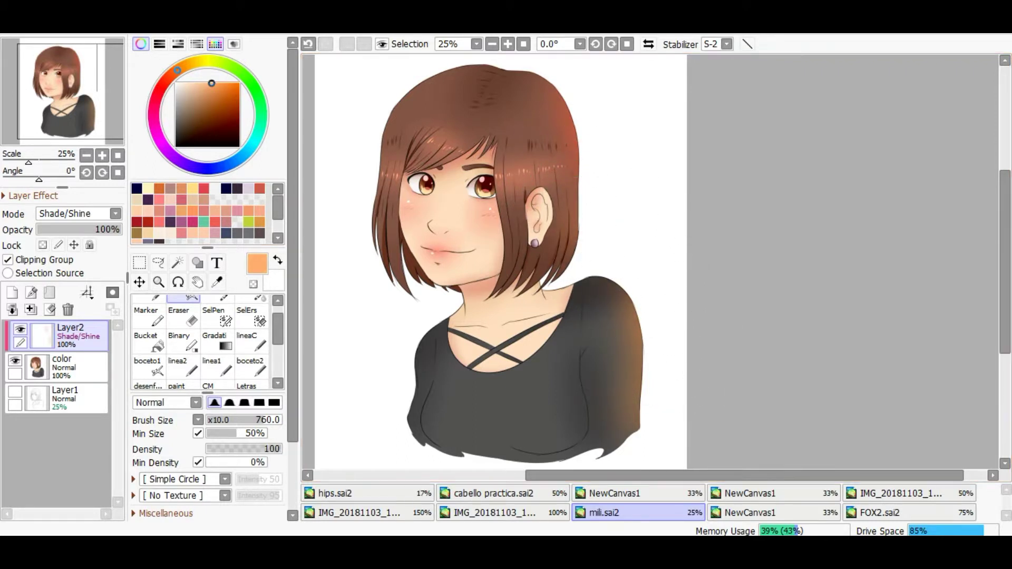
click(68, 310)
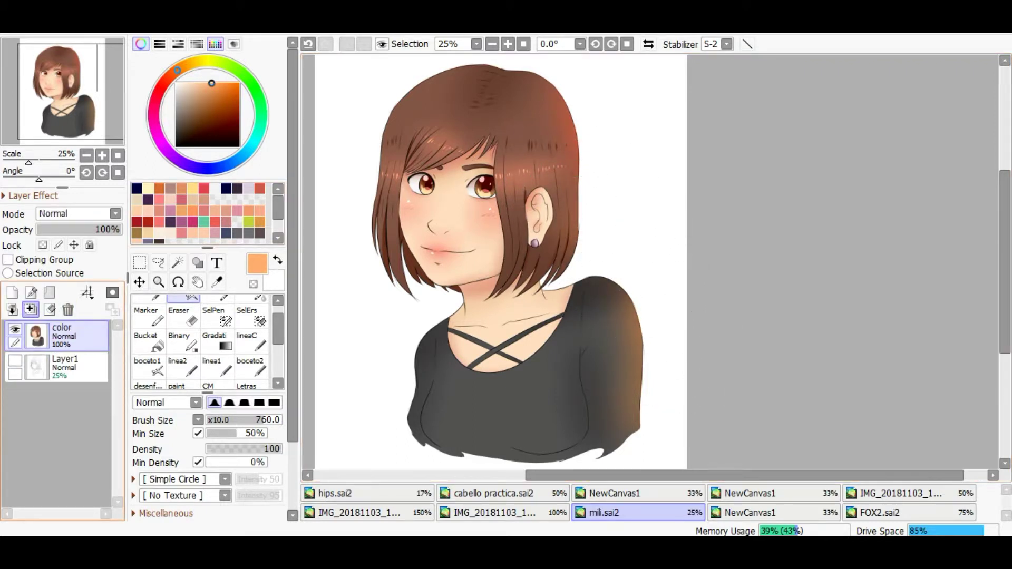
Select the whole portrait with a rectangular marquee and duplicate it onto a new layer by copying and pasting.
key(m)
key(minus)
drag(446, 107, 675, 416)
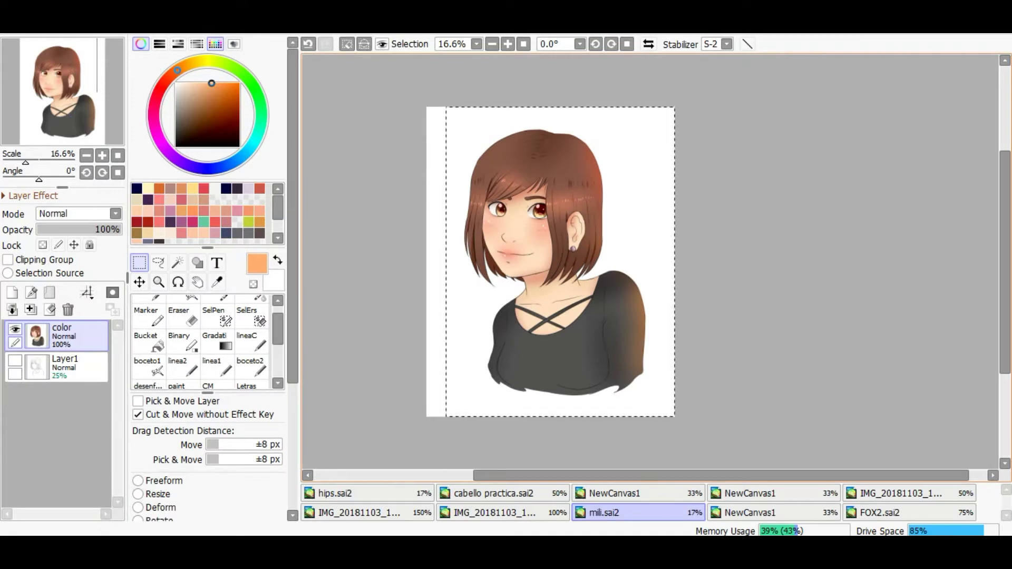
key(ctrl+c)
key(ctrl+v)
key(plus)
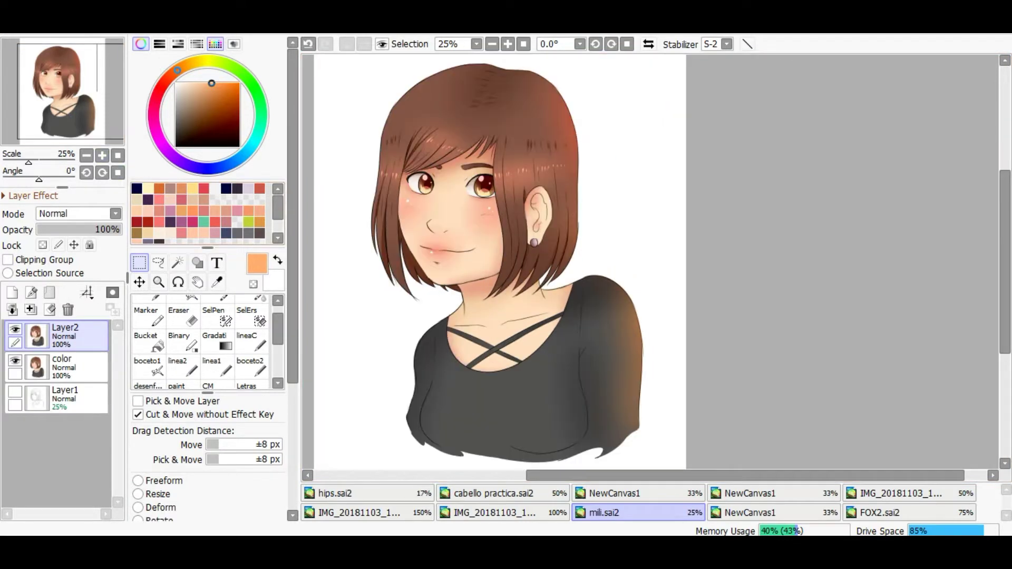
Create a new layer beneath color and marquee a rectangle around the portrait, leaving a white border along the canvas edges.
key(ctrl+shift+n)
scroll(559, 261, left, 3)
key(minus)
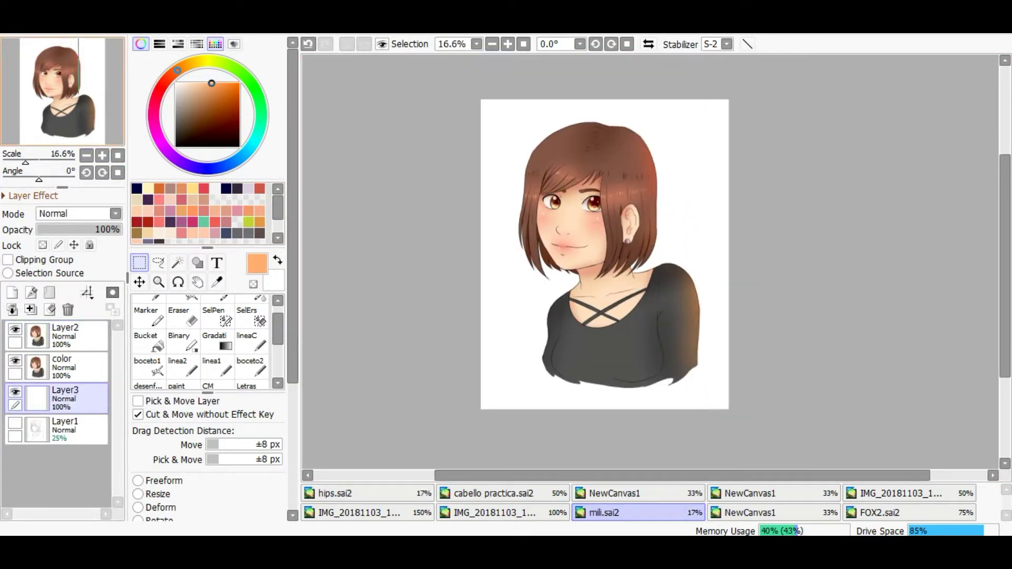
drag(500, 110, 598, 257)
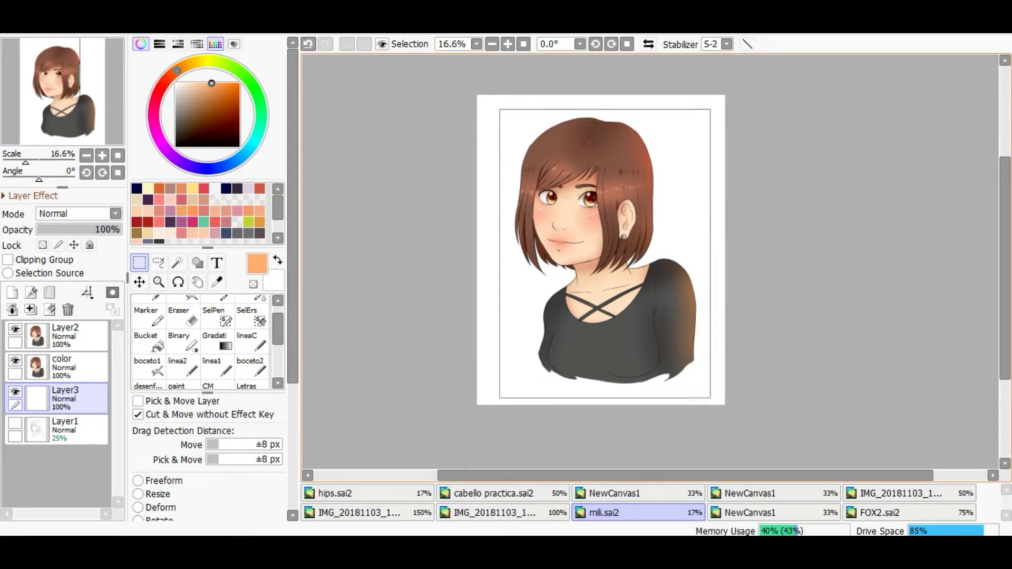
key(ctrl+z)
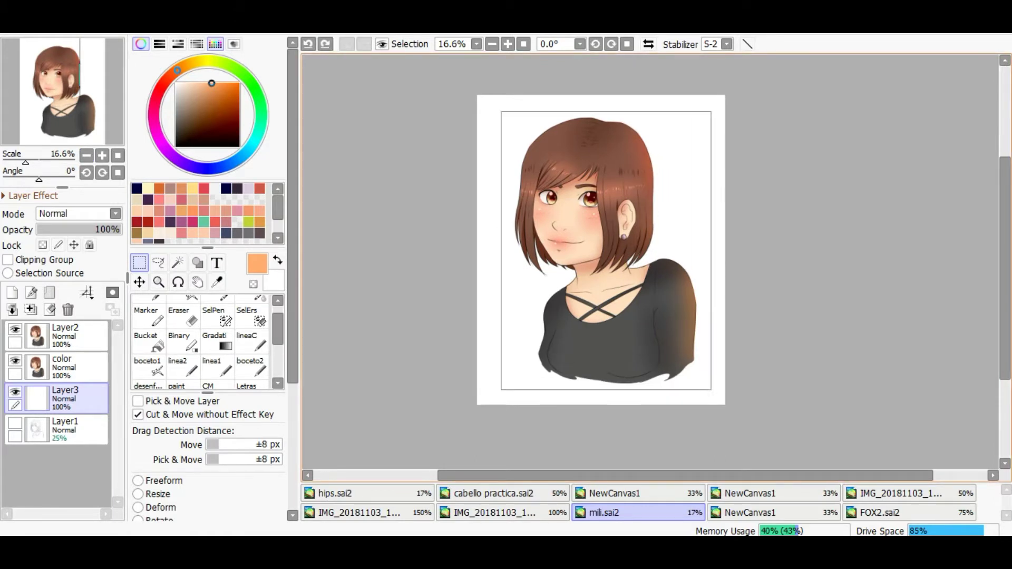
Try a light pink Bucket fill in the rectangular selection and preview a hue shift of +164.
click(146, 341)
click(154, 120)
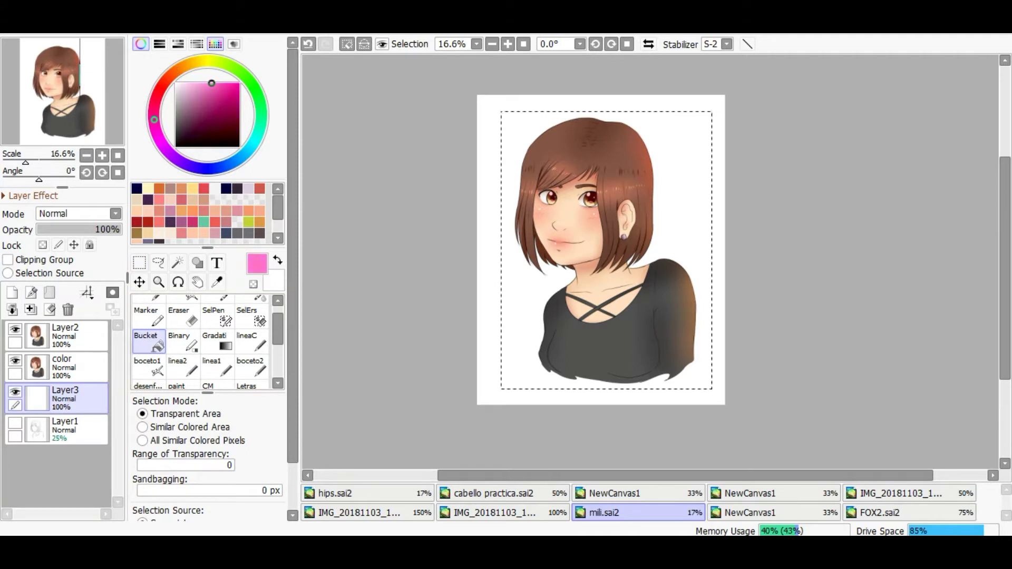
click(527, 158)
key(ctrl+u)
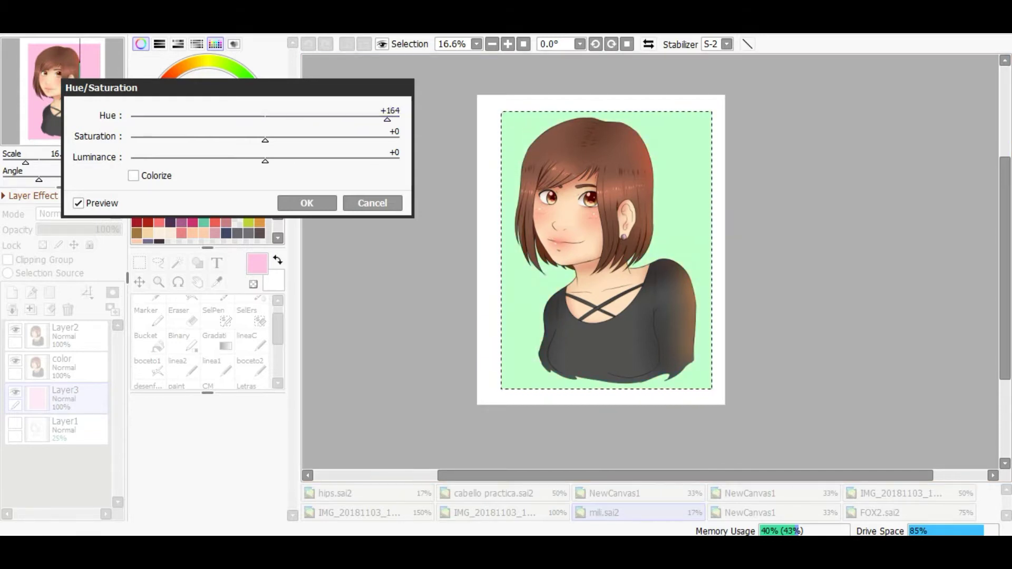
key(Escape)
Fill the background rectangle with light orange and adjust it to hue +20, saturation -3 and luminance +14.
click(184, 67)
click(217, 88)
click(527, 158)
key(ctrl+u)
drag(265, 118, 231, 118)
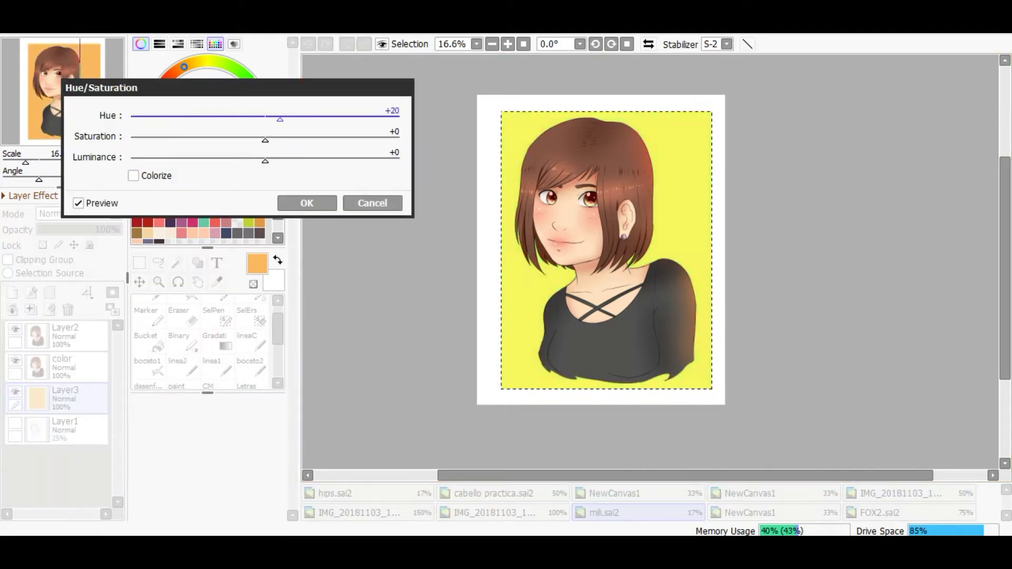
key(Right)
key(Tab)
key(Tab)
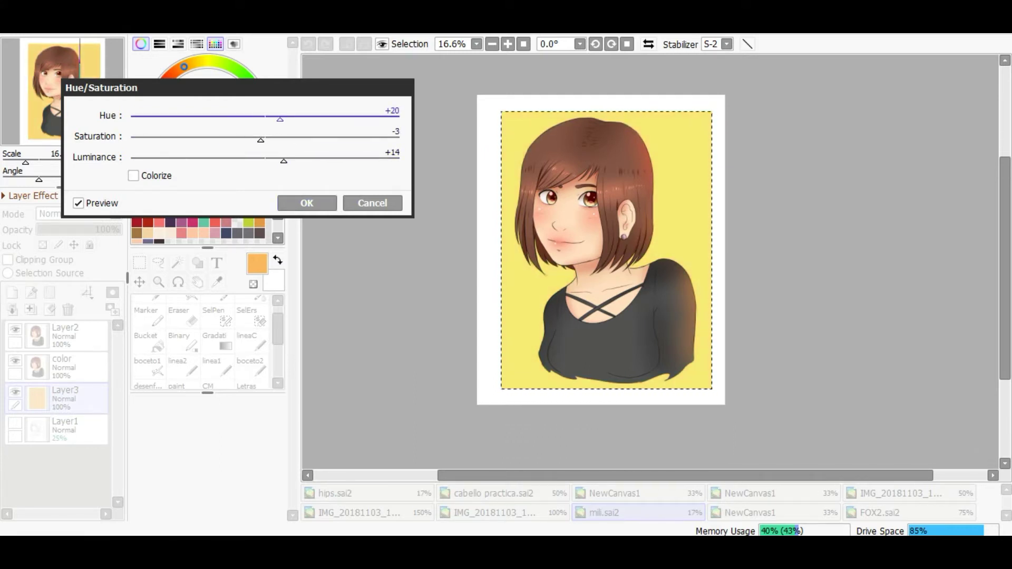
key(Return)
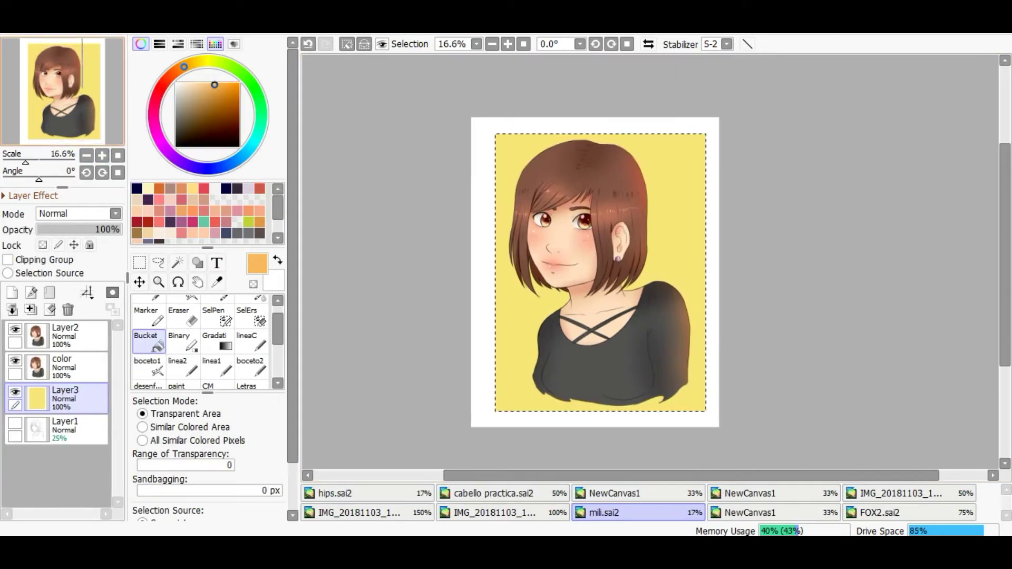
Shift the yellow background rectangle towards lime with hue +14, saturation +11 and luminance +13.
click(102, 155)
key(ctrl+u)
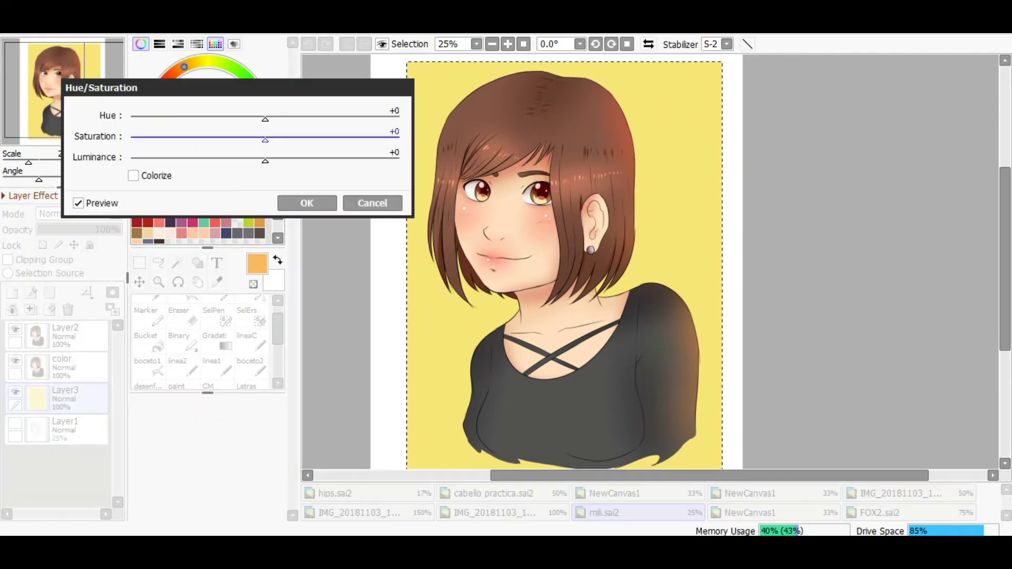
key(Tab)
key(Right)
key(Right)
key(Tab)
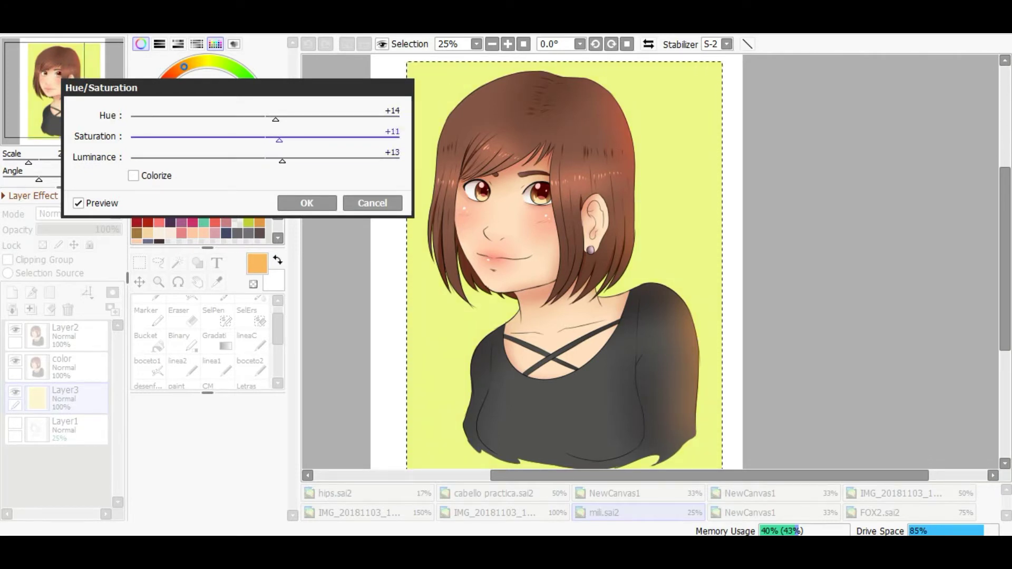
key(Return)
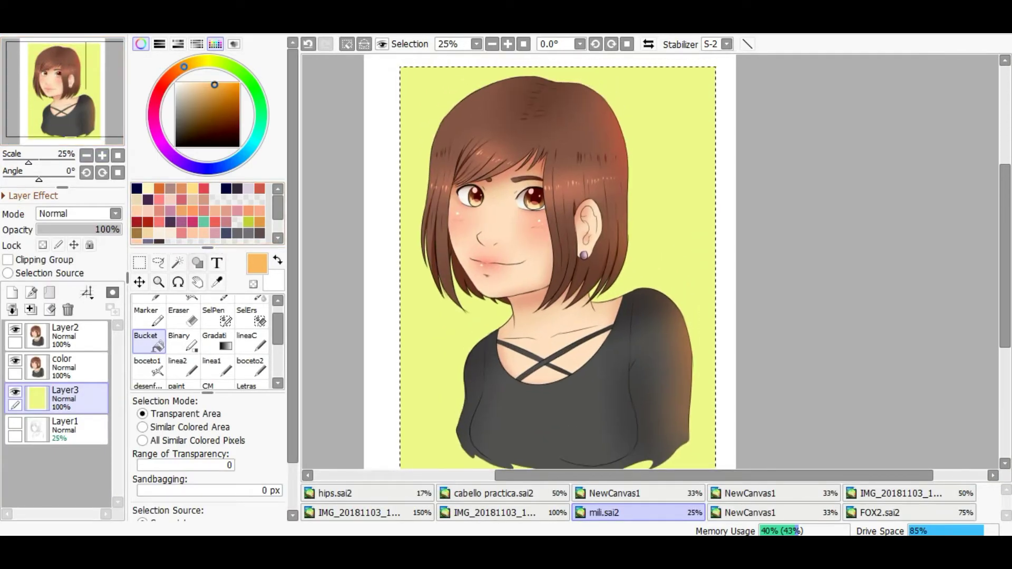
Draw pale cream circles with the Shape tool, a large one behind the hair's upper left and a small one below the left hair tips.
key(u)
scroll(527, 264, up, 3)
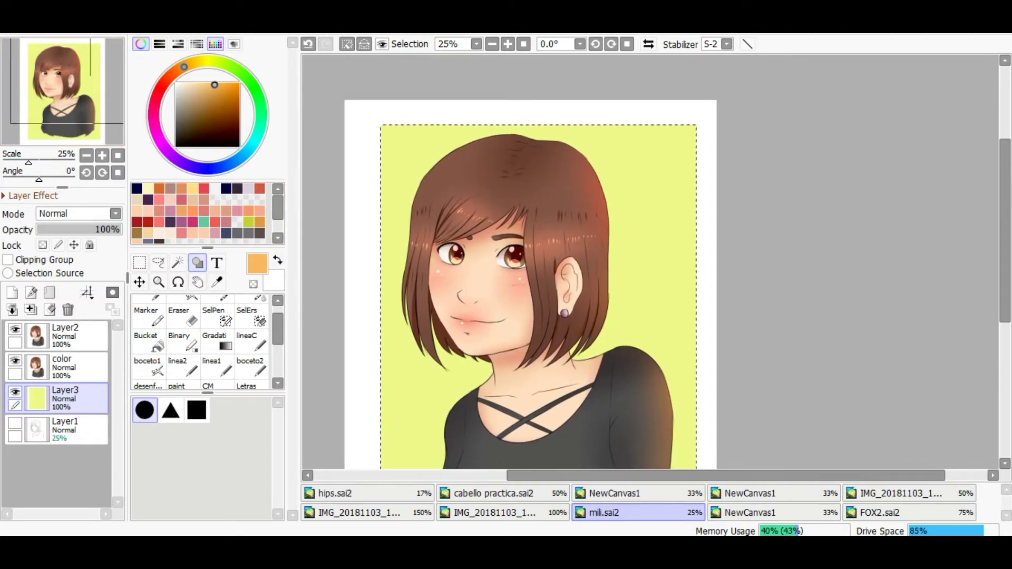
click(185, 83)
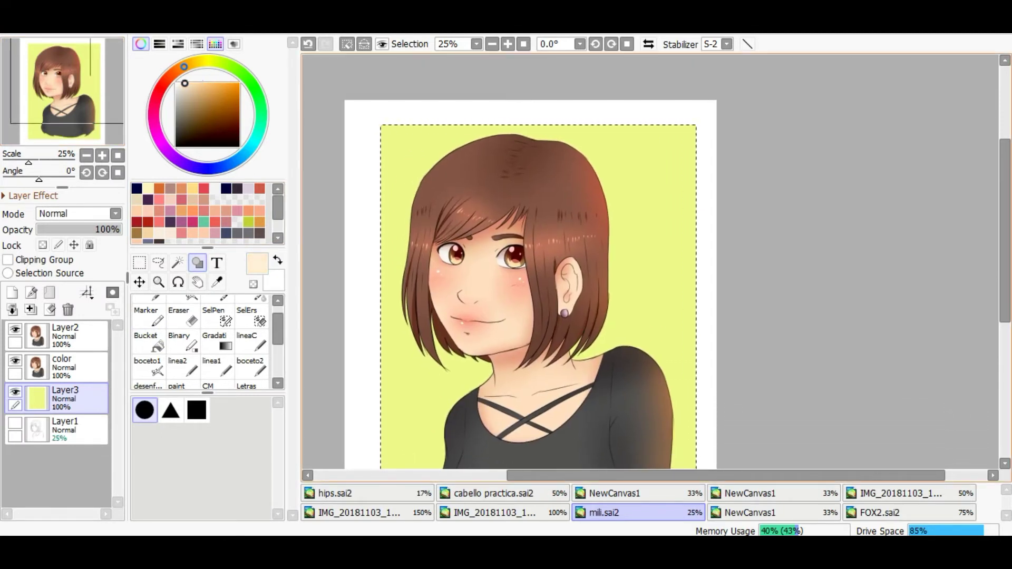
drag(389, 131, 466, 208)
drag(412, 370, 499, 468)
scroll(437, 389, down, 2)
key(ctrl+z)
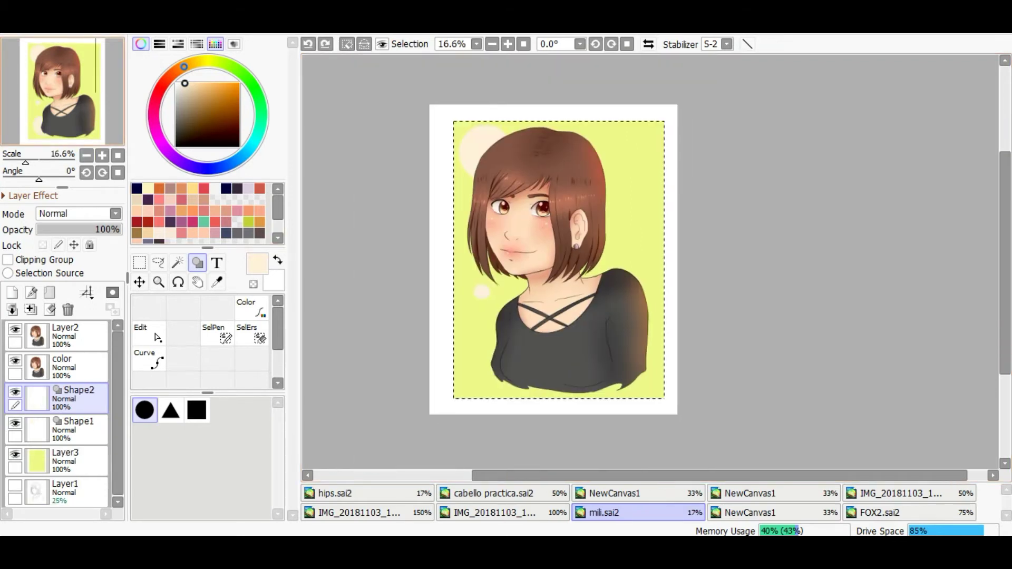
Add more cream circles: a large one behind the right shoulder, two in the upper right and one in each lower corner.
scroll(581, 214, down, 1)
drag(646, 286, 647, 286)
drag(618, 373, 640, 395)
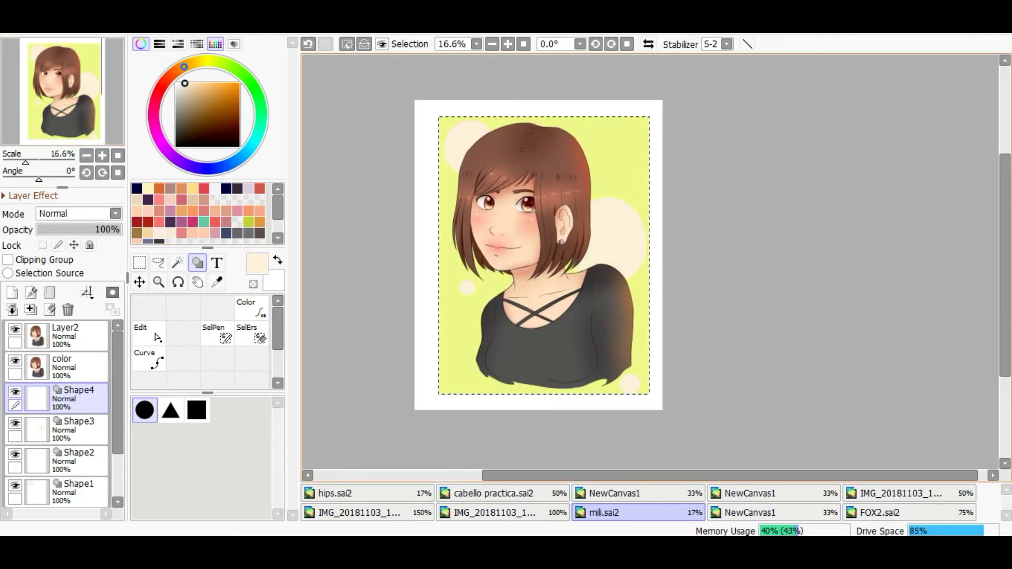
drag(474, 378, 491, 394)
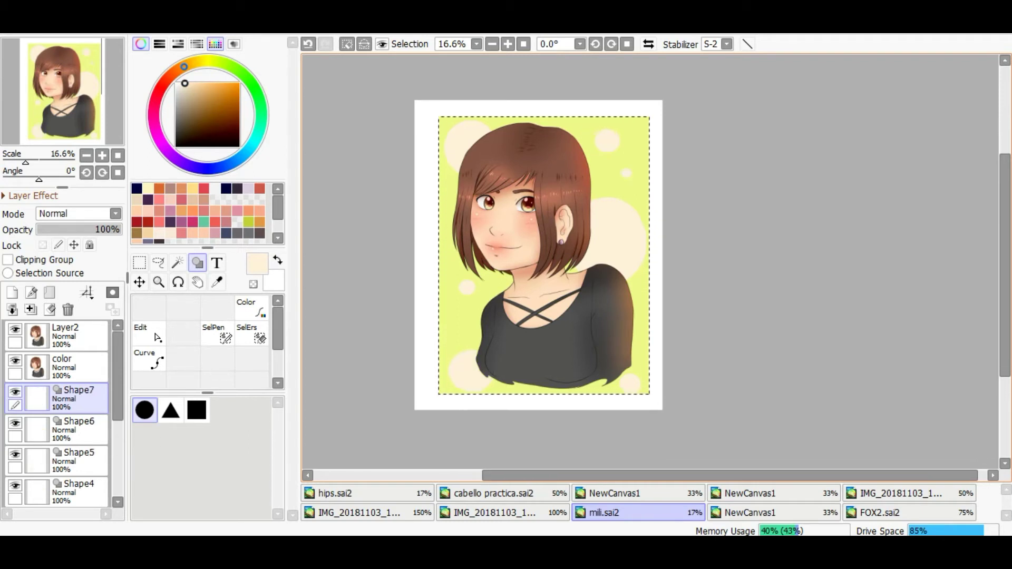
scroll(623, 255, up, 1)
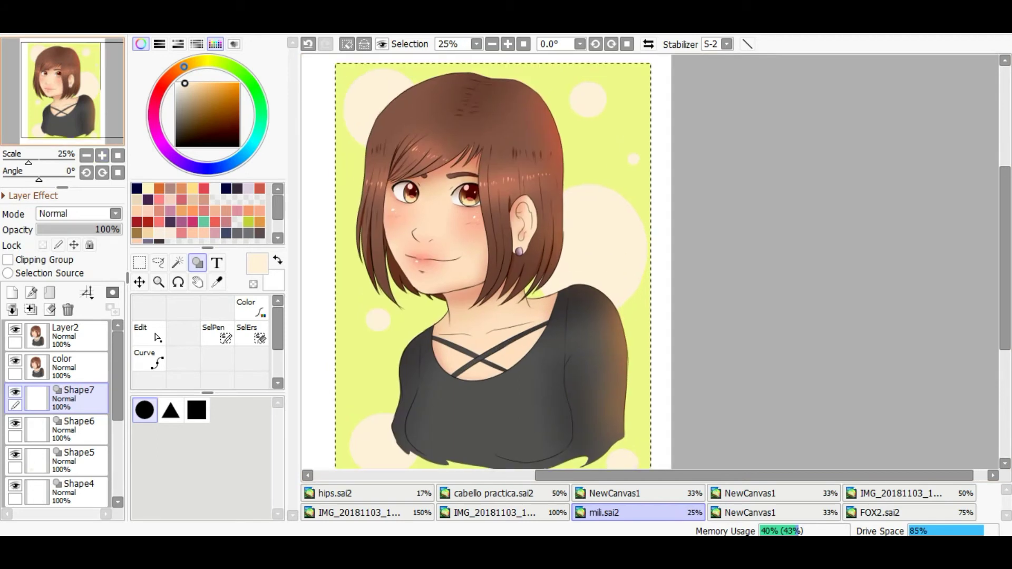
Merge all the circle shape layers into a single normal layer above the lime background layer.
click(12, 310)
click(12, 309)
click(12, 309)
click(12, 310)
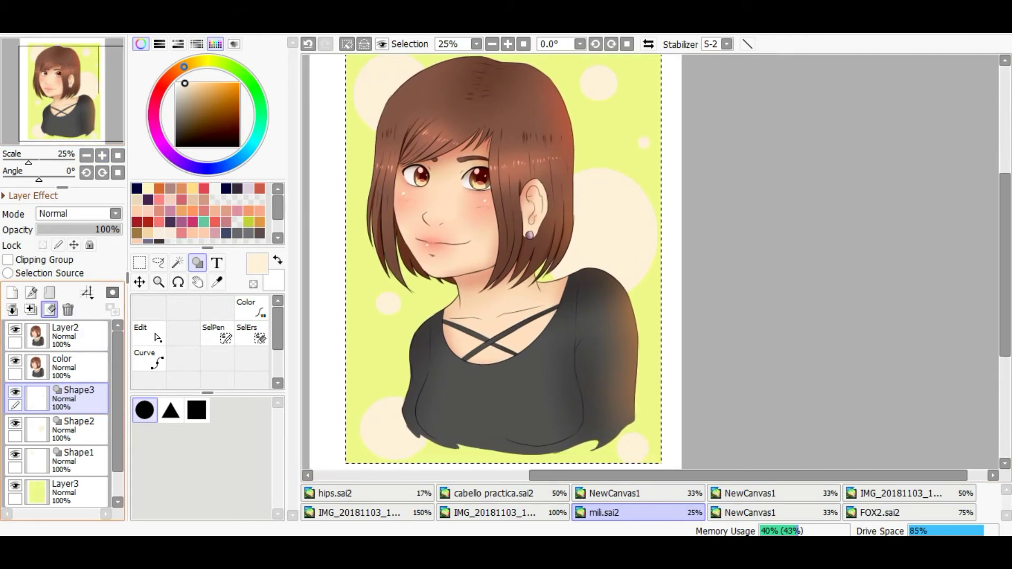
click(12, 310)
key(ctrl+z)
key(ctrl+y)
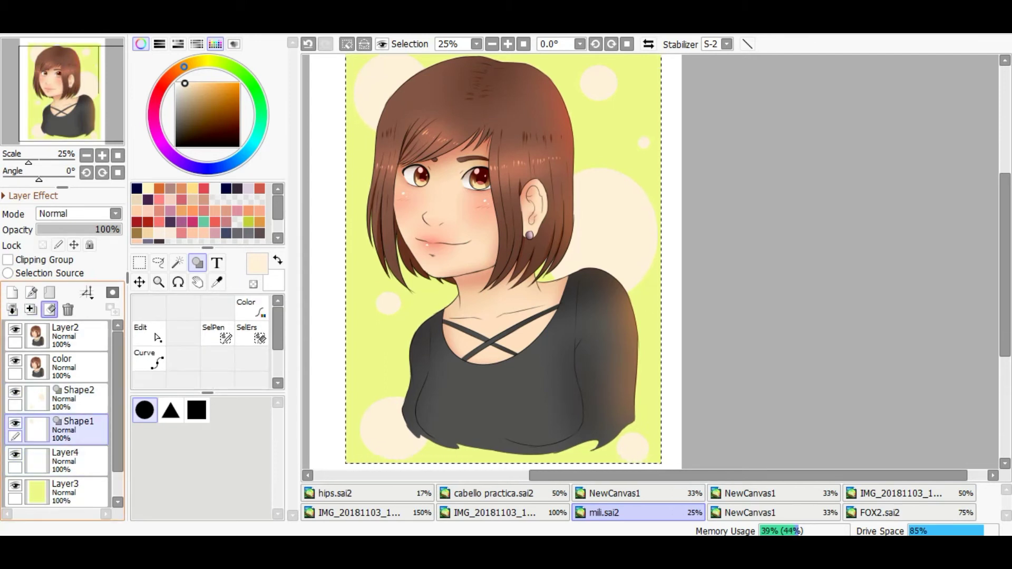
click(68, 310)
click(68, 310)
key(minus)
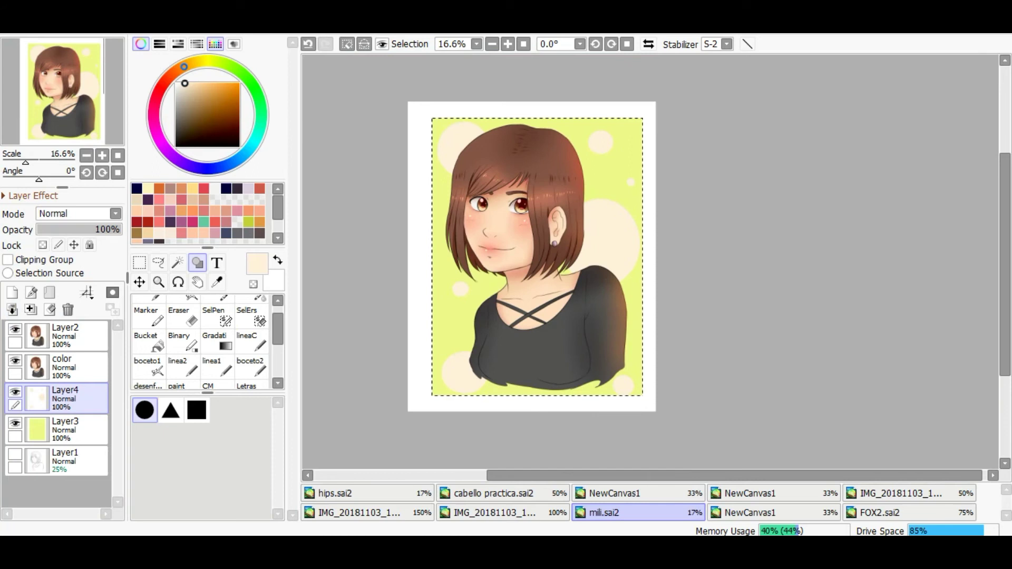
Load the portrait's outline from the color layer as a selection and make the lime background layer active.
ctrl+click(36, 367)
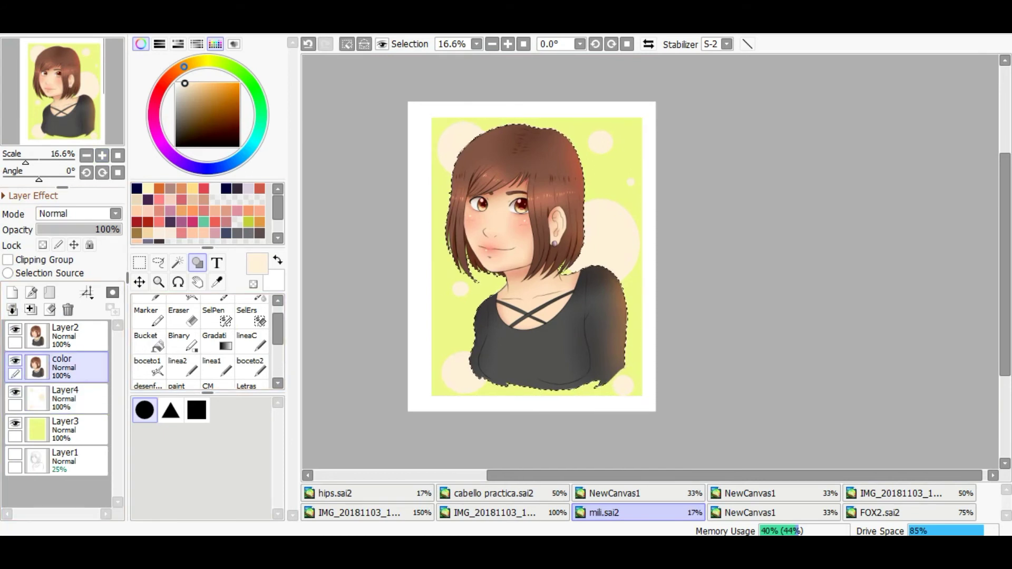
key(plus)
key(plus)
key(minus)
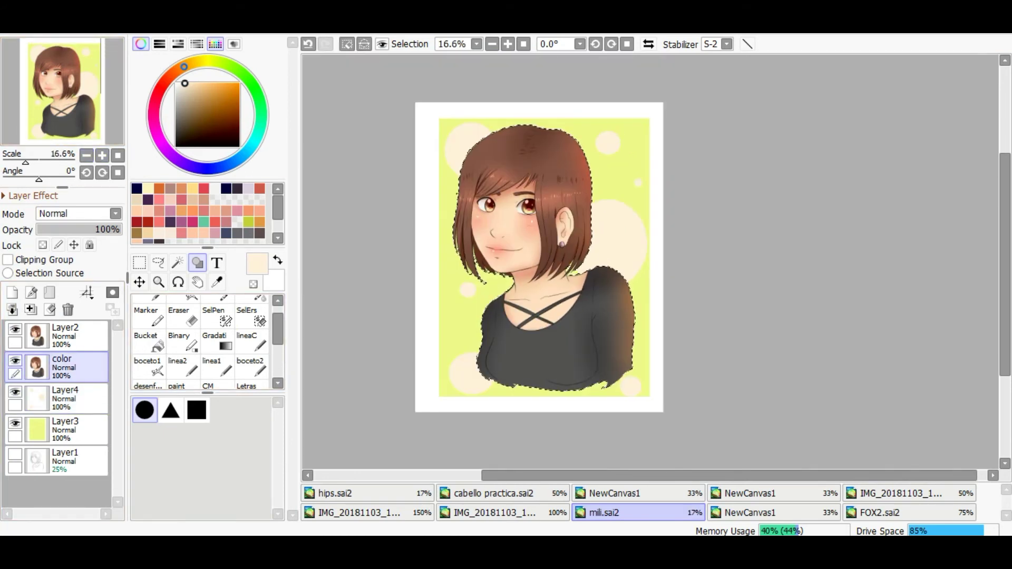
click(79, 429)
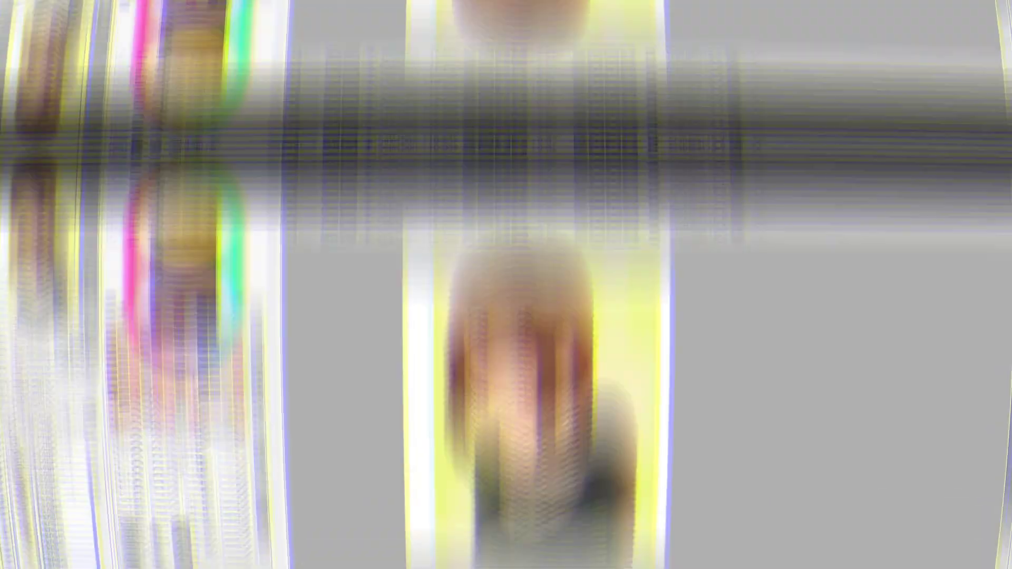